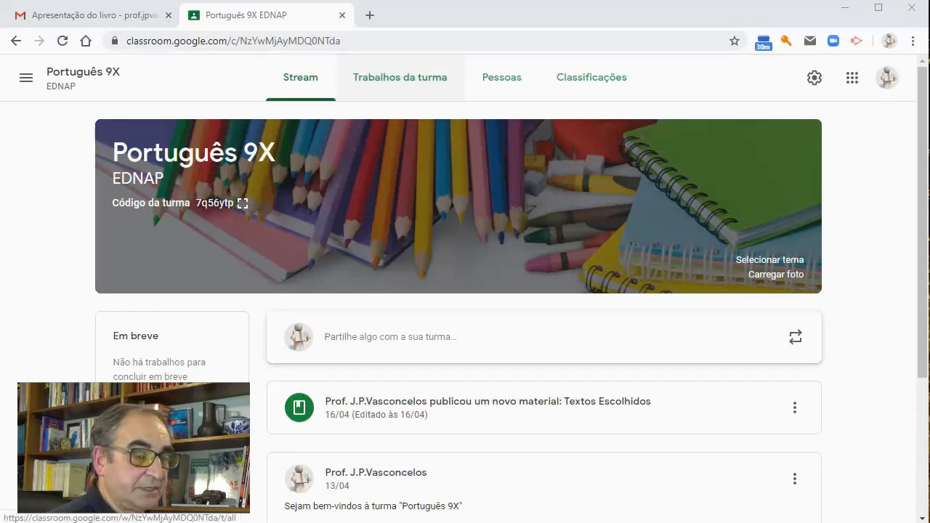
Create a coursework question asking "Em que plano(s) narrativo(s) se integra o episódio do Adamastor? Justifica a tua resposta."
{"action": "left_click", "coordinate": [400, 77]}
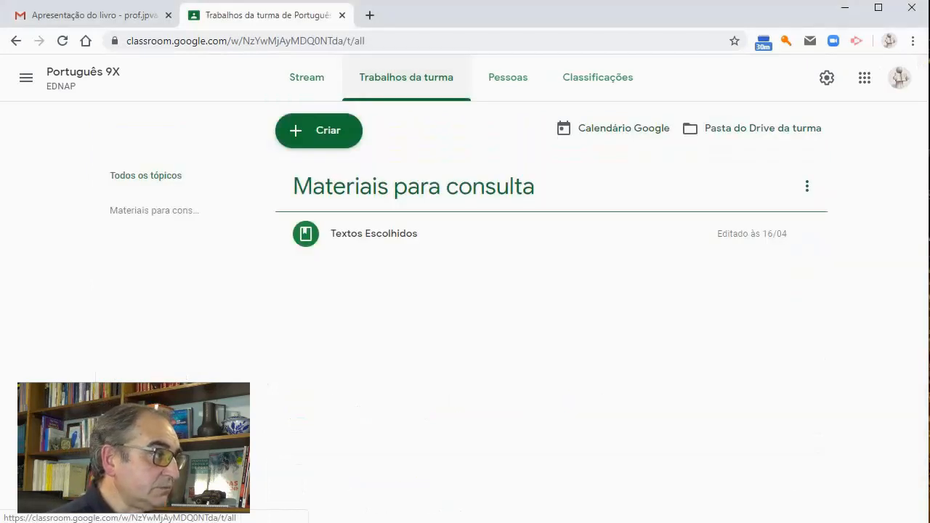
{"action": "left_click", "coordinate": [319, 130]}
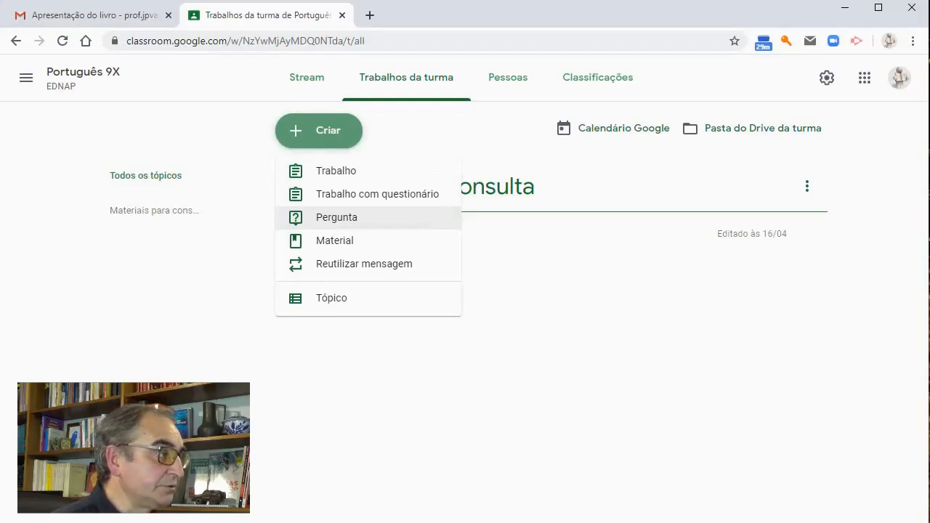
{"action": "left_click", "coordinate": [337, 217]}
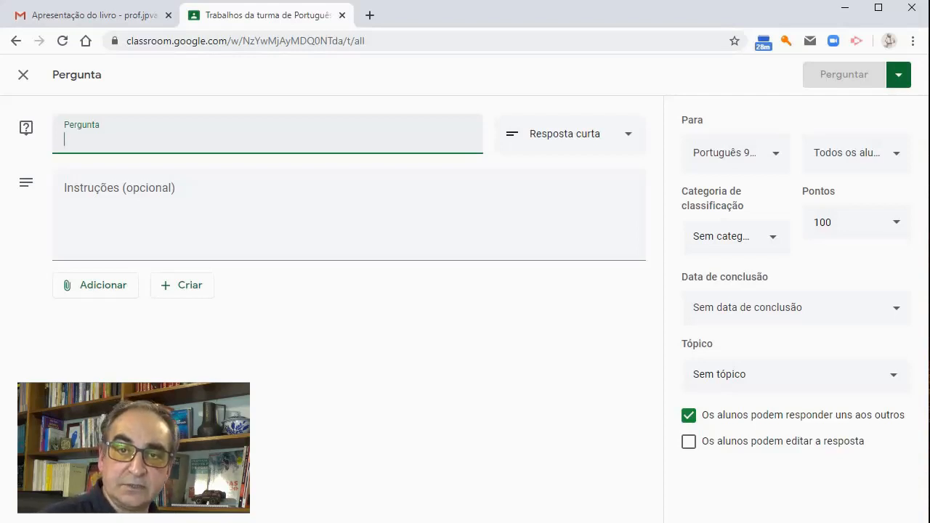
{"action": "type", "text": "Em que"}
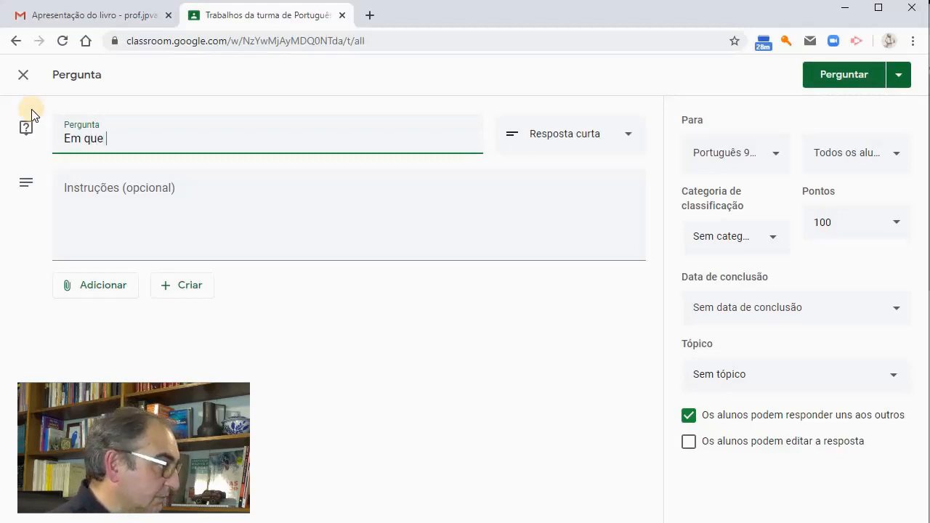
{"action": "type", "text": "plano(s) narrativo(s) se integra o episódio do Adamastor? Justifica a tua resposta."}
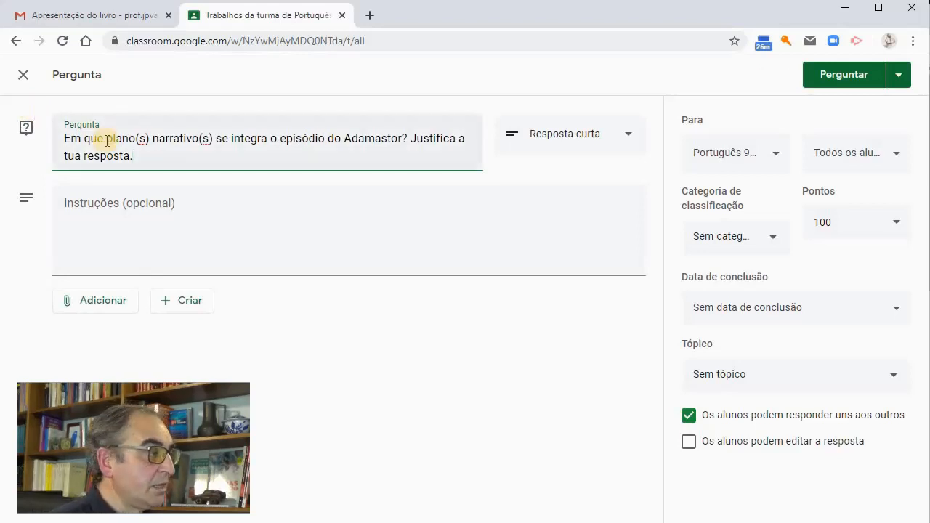
Enter instructions: "Consulta os materiais disponibilizados com esta pergunta. Dá uma resposta objetiva, mas justificada por palavras tuas. Se tiveres dúvidas sobre "como responder", vê o vídeo #1-3P"
{"action": "left_click", "coordinate": [92, 204]}
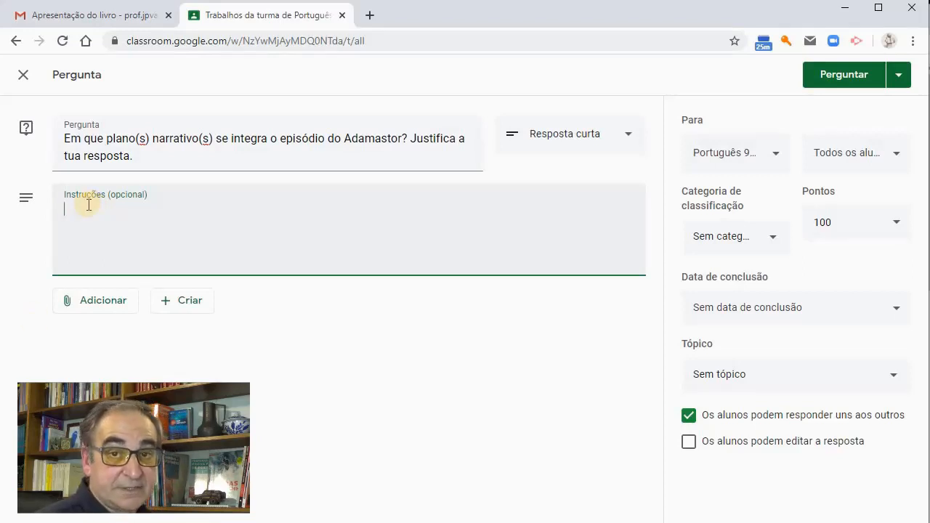
{"action": "type", "text": "Consulta os materiais disponibilizados com esta pergunta. Dá uma resposta objetiva, mas justificada por palavras tuas.  Se tiveres dúvidas sobre \"como responder\", vê o vídeo #1-3P"}
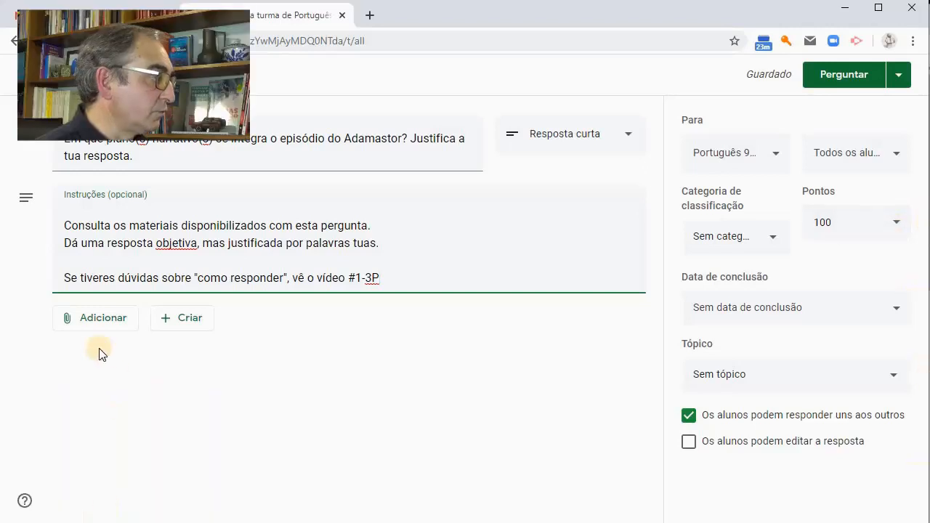
Attach the link to the Webfólio de Português page "Planos Temáticos em 'Os Lusíadas'" to the question
{"action": "left_click", "coordinate": [100, 327]}
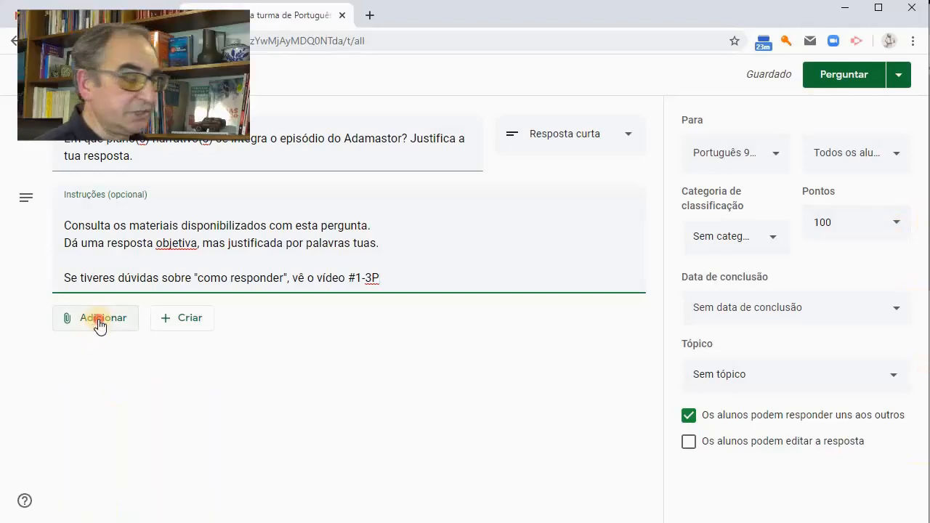
{"action": "left_click", "coordinate": [107, 378]}
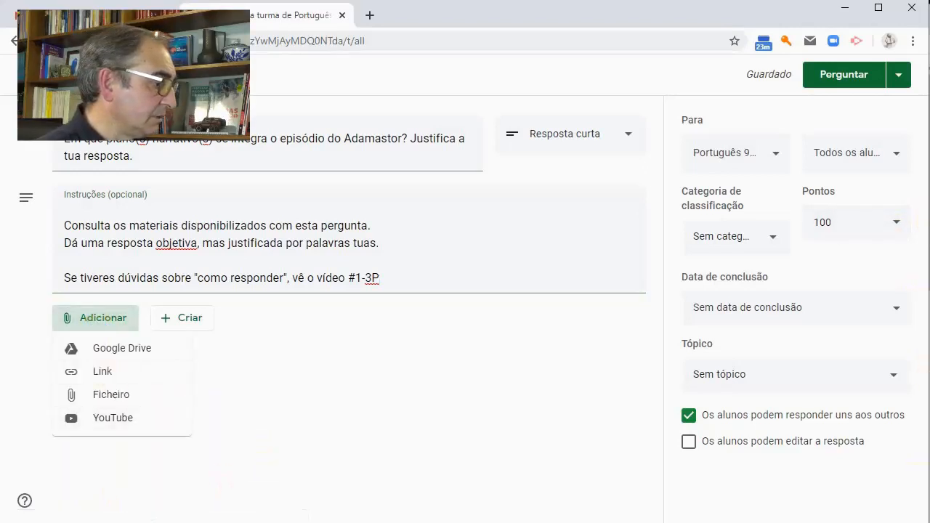
{"action": "key", "text": "ctrl+v"}
{"action": "left_click", "coordinate": [524, 340]}
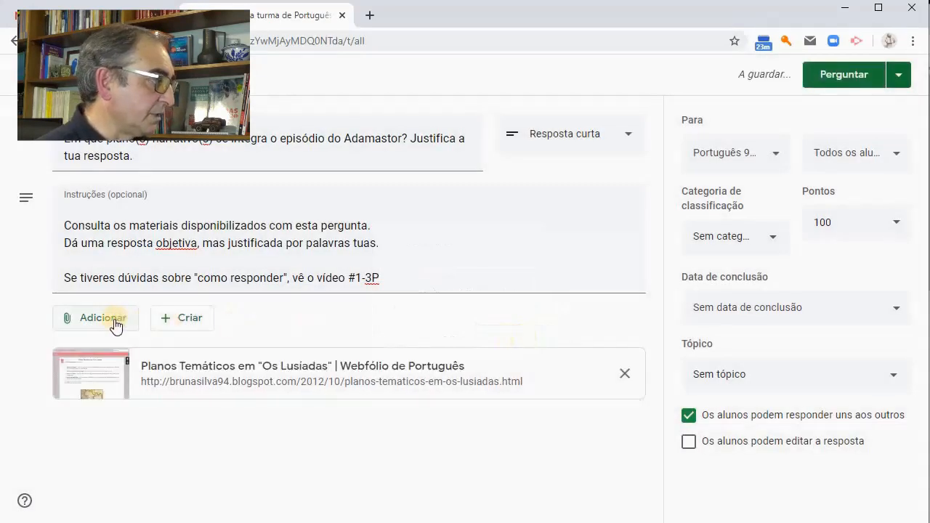
{"action": "left_click", "coordinate": [114, 323]}
{"action": "left_click", "coordinate": [98, 372]}
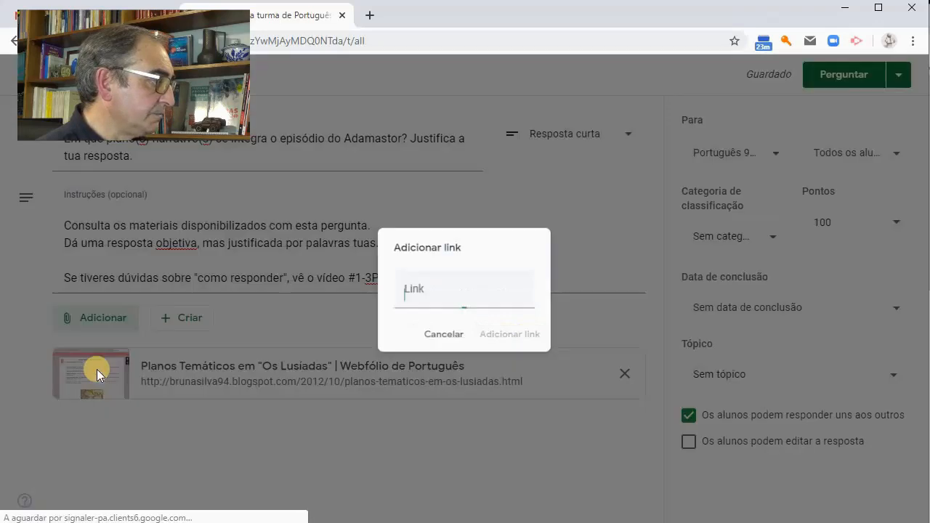
{"action": "key", "text": "ctrl+v"}
{"action": "left_click", "coordinate": [507, 341]}
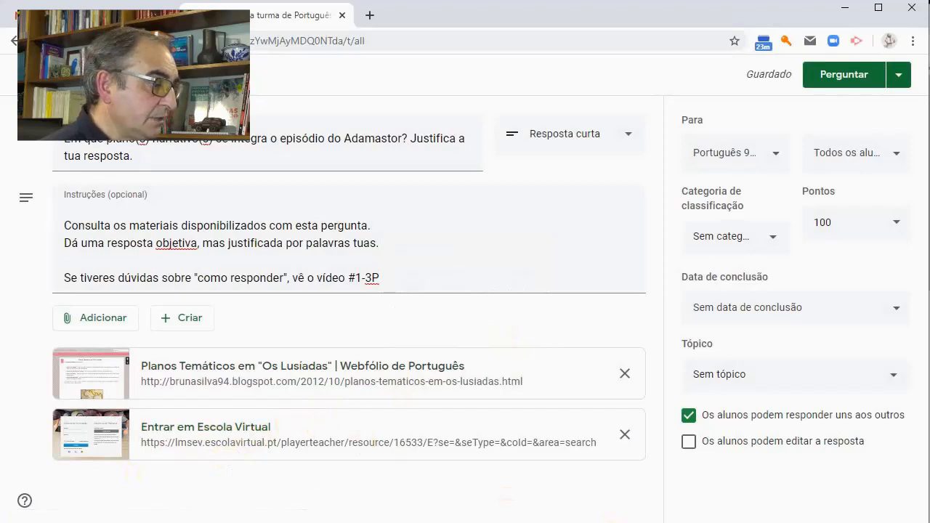
Find the file "Os Lusíadas #3.pdf" in Google Drive by searching "Os lus" and attach it to the question
{"action": "left_click", "coordinate": [492, 522]}
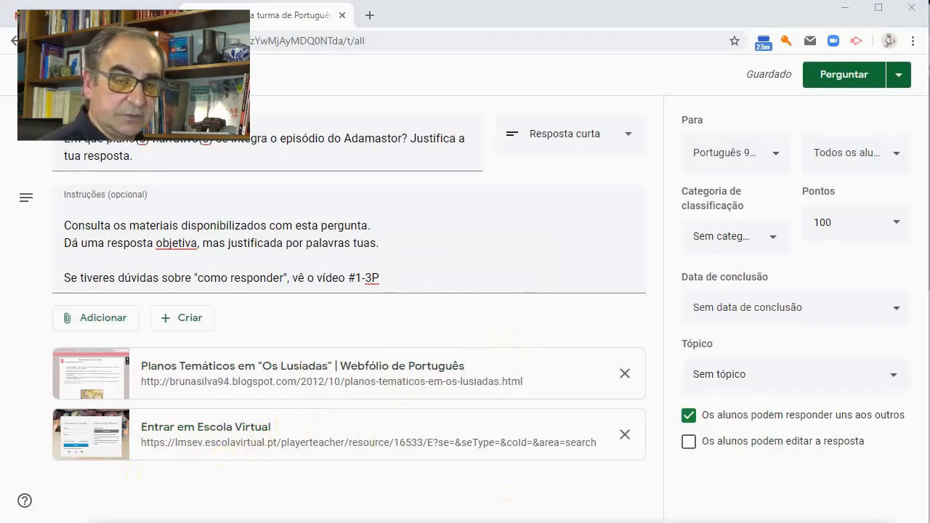
{"action": "left_click", "coordinate": [93, 316]}
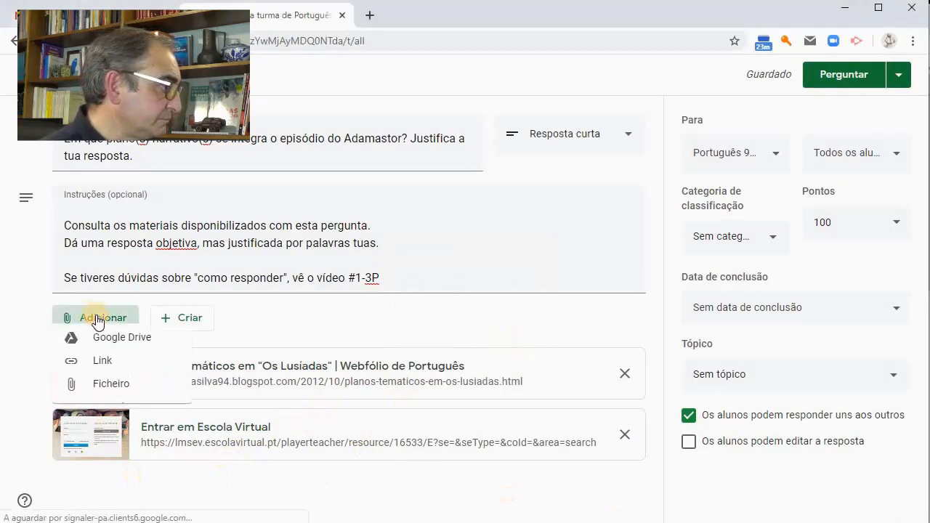
{"action": "left_click", "coordinate": [114, 349]}
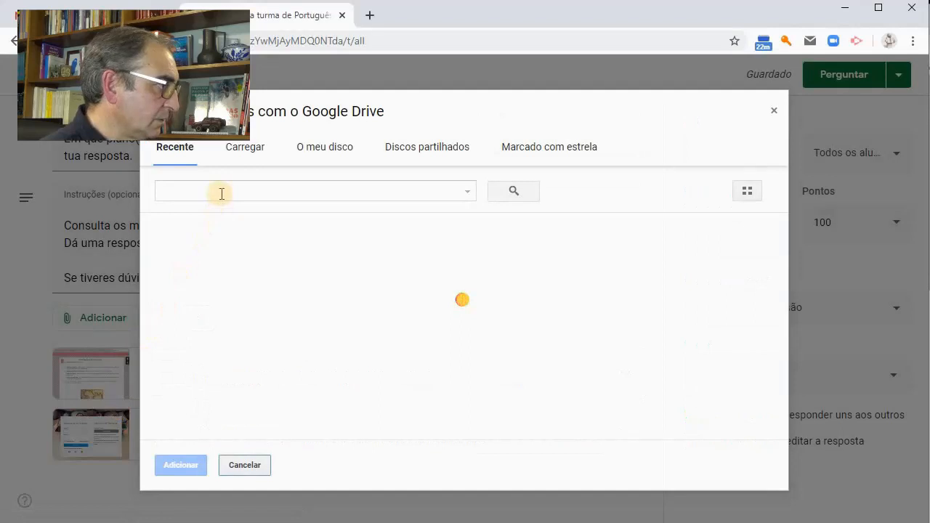
{"action": "left_click", "coordinate": [222, 192]}
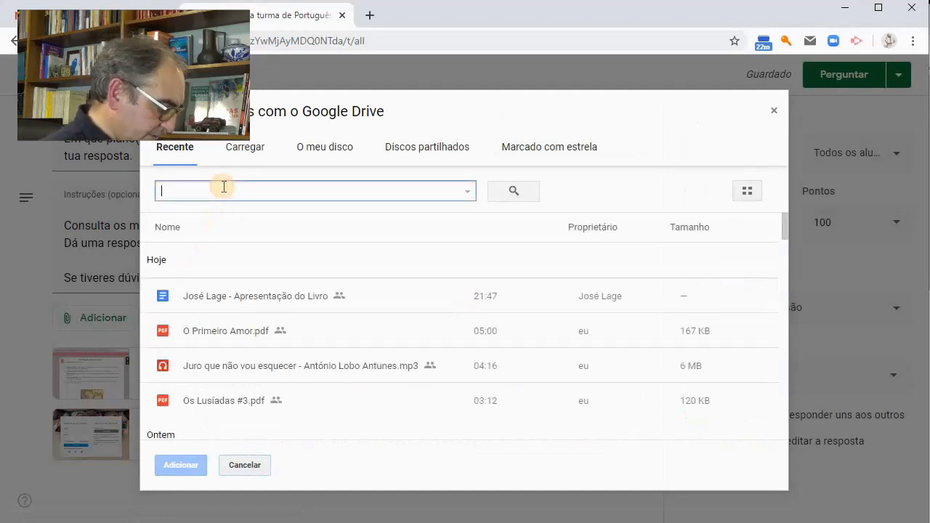
{"action": "type", "text": "Os lus"}
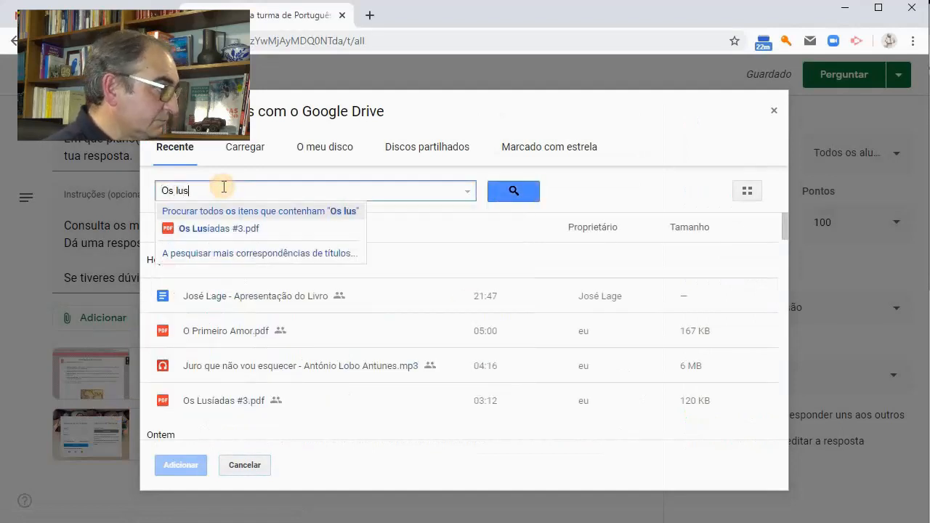
{"action": "left_click", "coordinate": [203, 228]}
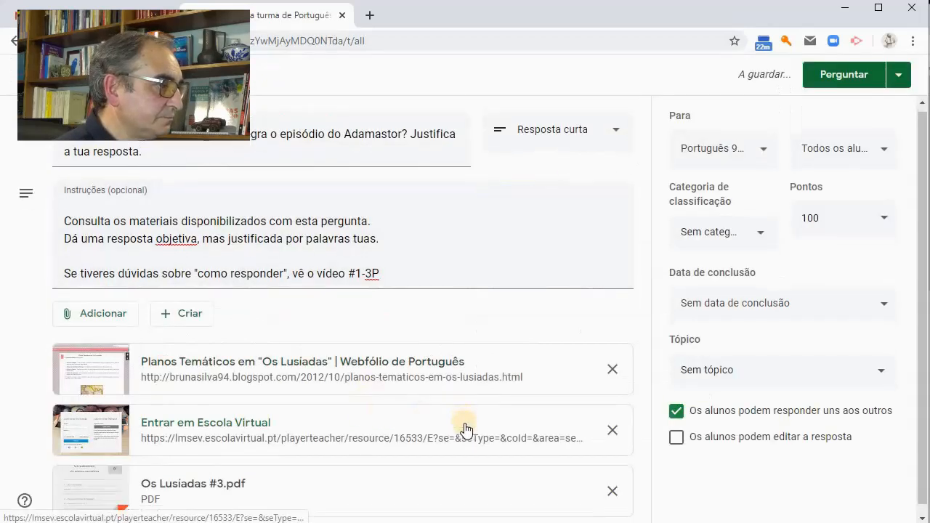
{"action": "left_click", "coordinate": [80, 305]}
{"action": "left_click", "coordinate": [103, 402]}
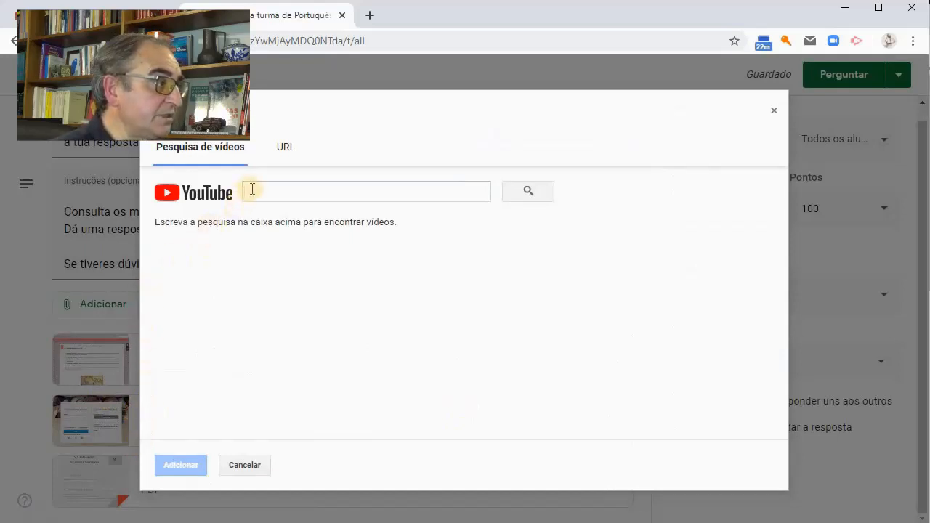
{"action": "left_click", "coordinate": [284, 149]}
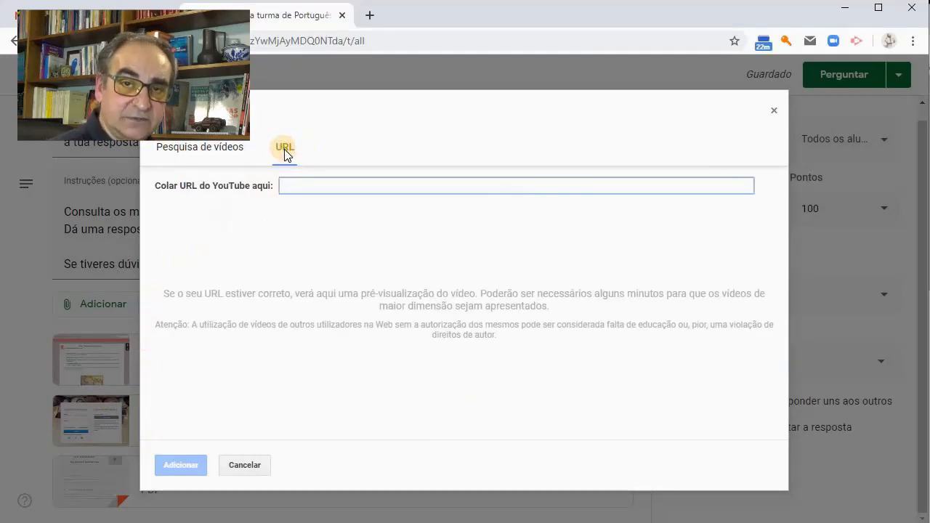
{"action": "left_click", "coordinate": [399, 522]}
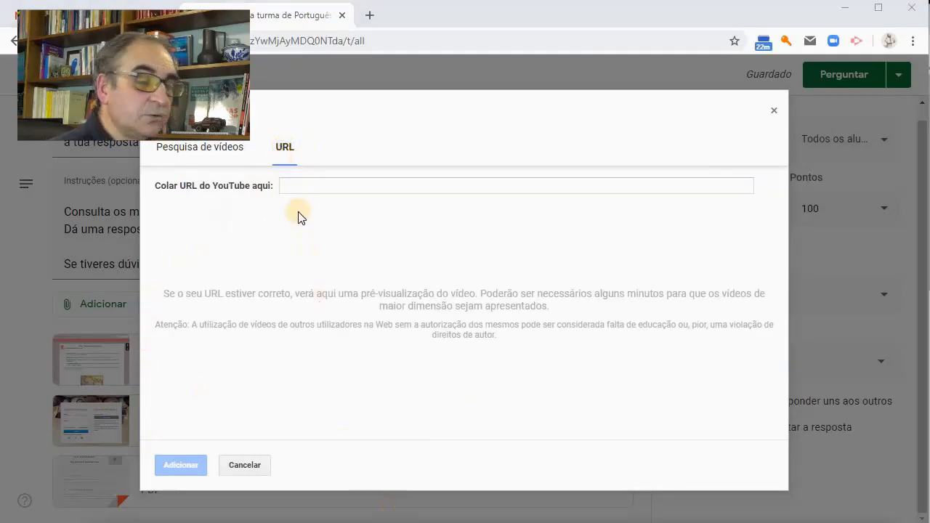
{"action": "left_click", "coordinate": [298, 183]}
{"action": "type", "text": "https://www.youtube.com/watch?v=dOlKl-t_Y6w"}
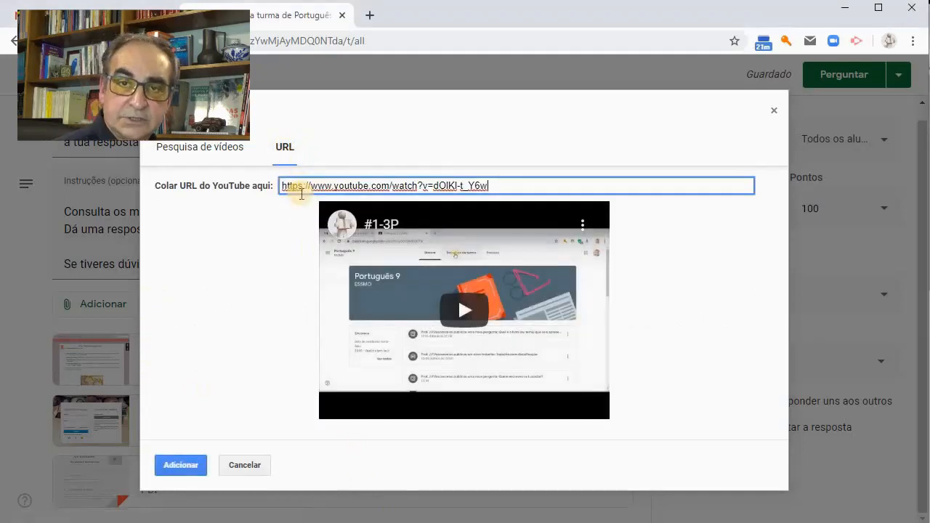
{"action": "left_click", "coordinate": [182, 471]}
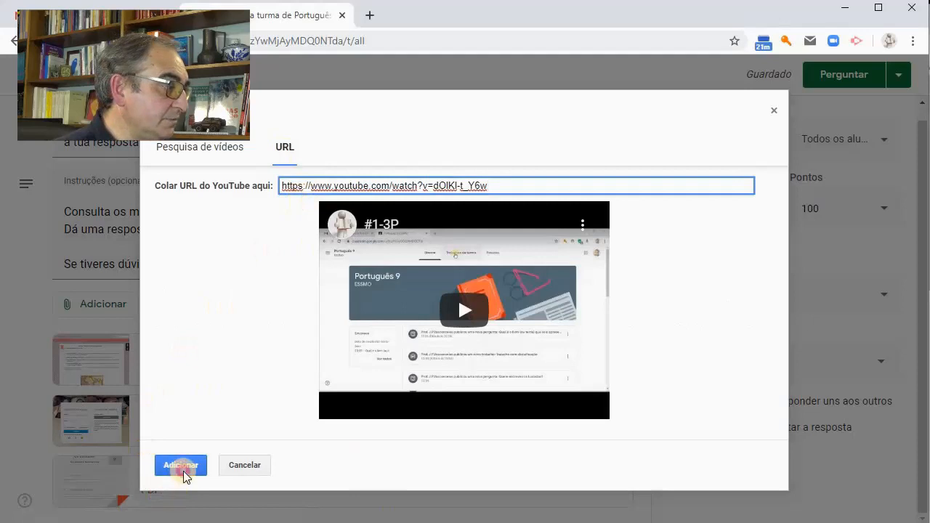
Add the classes Português 9F, Português 9G and Português 9E as recipients of the question
{"action": "scroll", "coordinate": [193, 466], "scroll_direction": "down", "scroll_amount": 1}
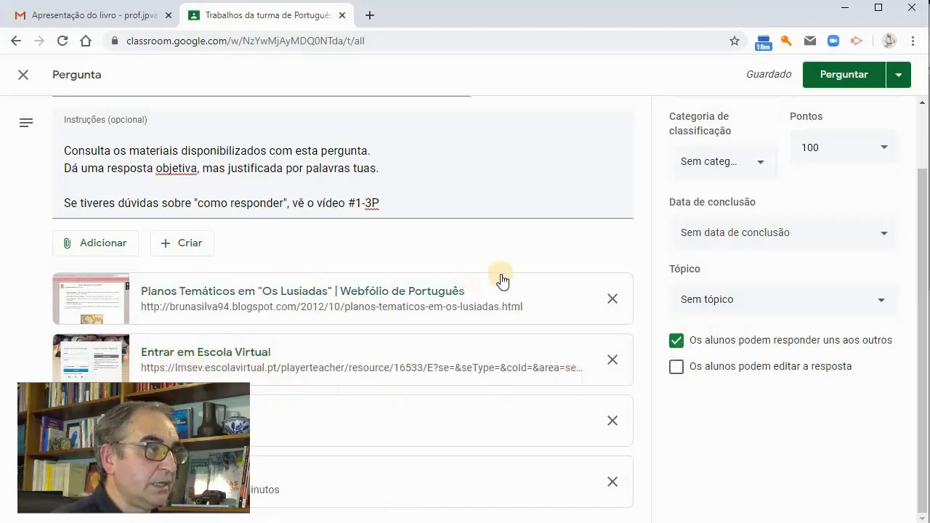
{"action": "scroll", "coordinate": [616, 242], "scroll_direction": "up", "scroll_amount": 1}
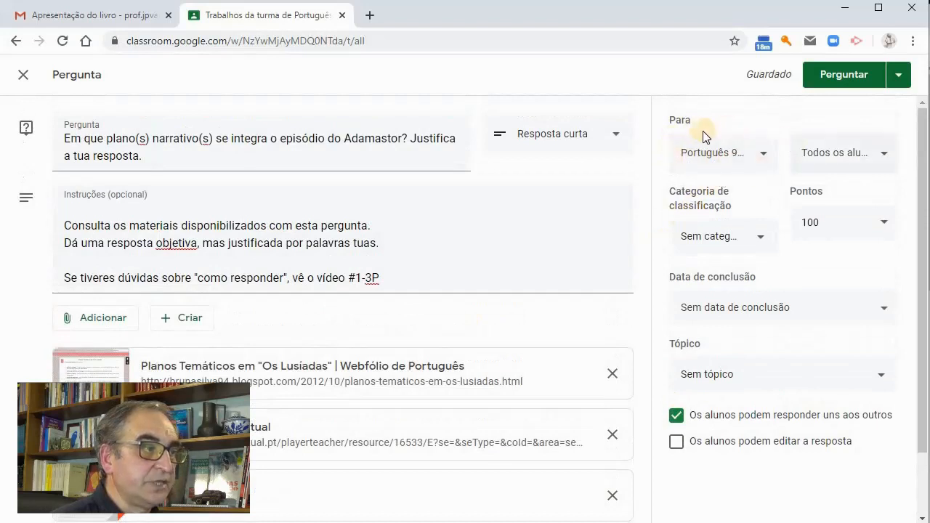
{"action": "left_click", "coordinate": [763, 154]}
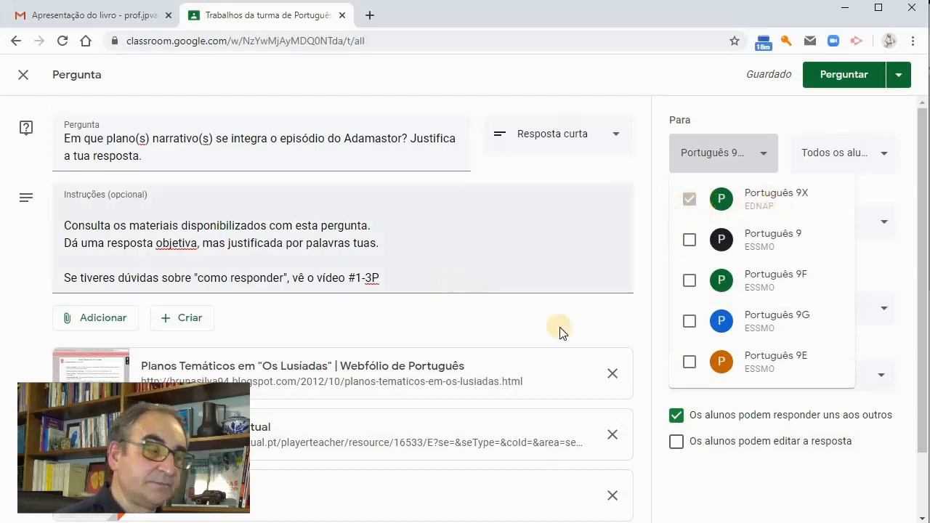
{"action": "left_click", "coordinate": [689, 280]}
{"action": "left_click", "coordinate": [689, 321]}
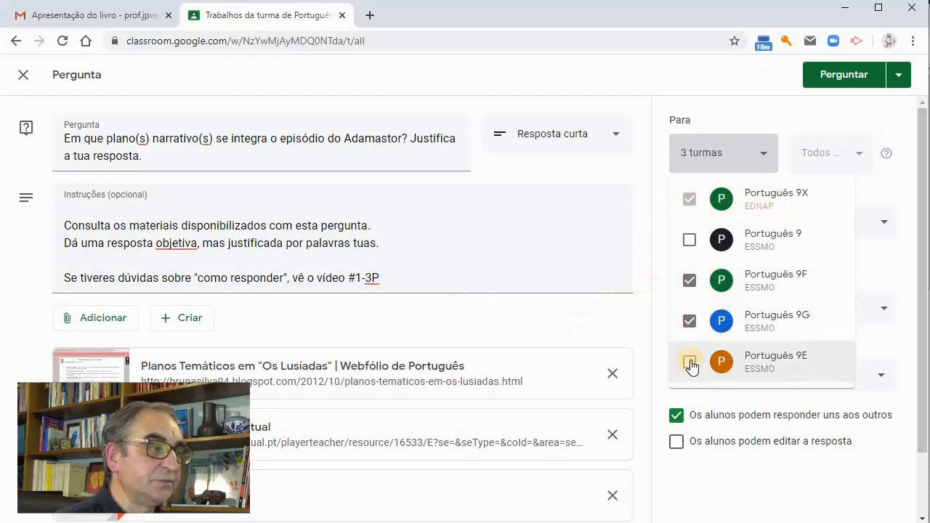
{"action": "left_click", "coordinate": [689, 362]}
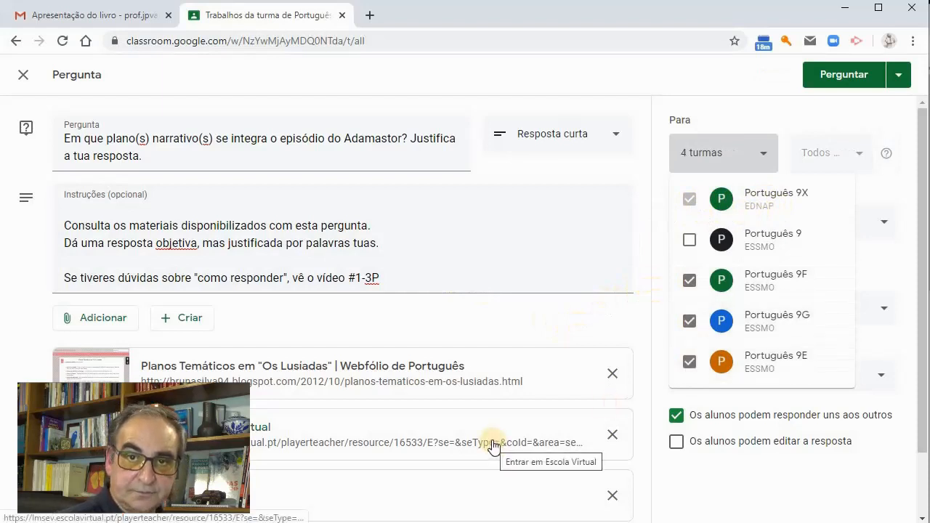
Remove Português 9E, Português 9G and Português 9F from the recipients, leaving only Português 9X assigned
{"action": "left_click", "coordinate": [689, 362]}
{"action": "left_click", "coordinate": [689, 321]}
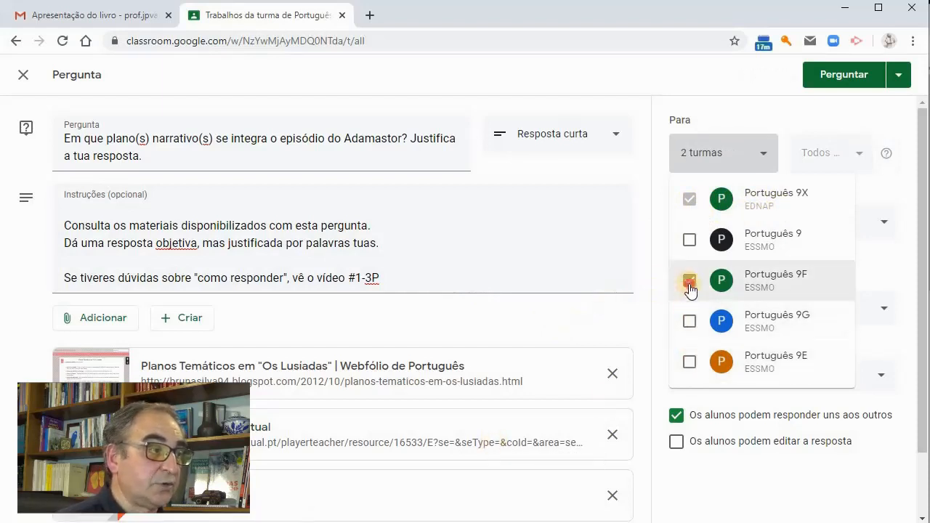
{"action": "left_click", "coordinate": [688, 283]}
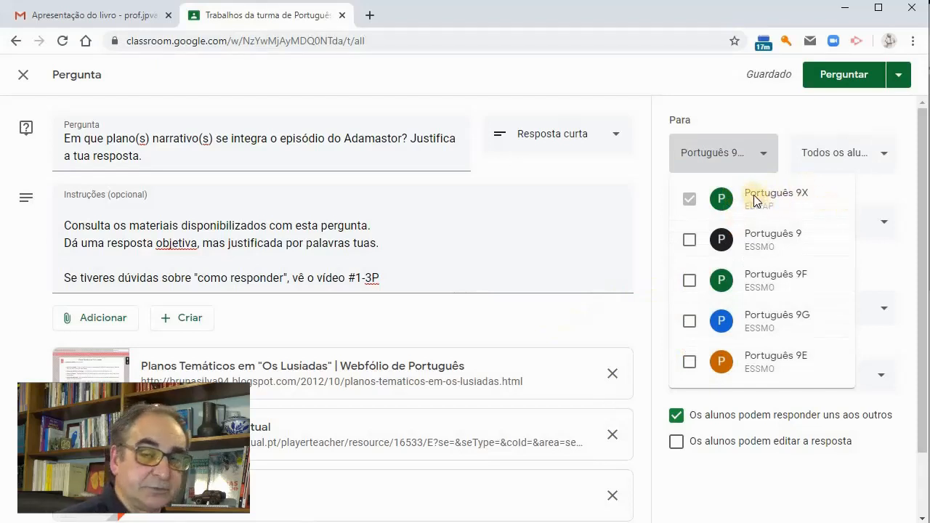
Review which students of the class the question is assigned to
{"action": "left_click", "coordinate": [886, 164]}
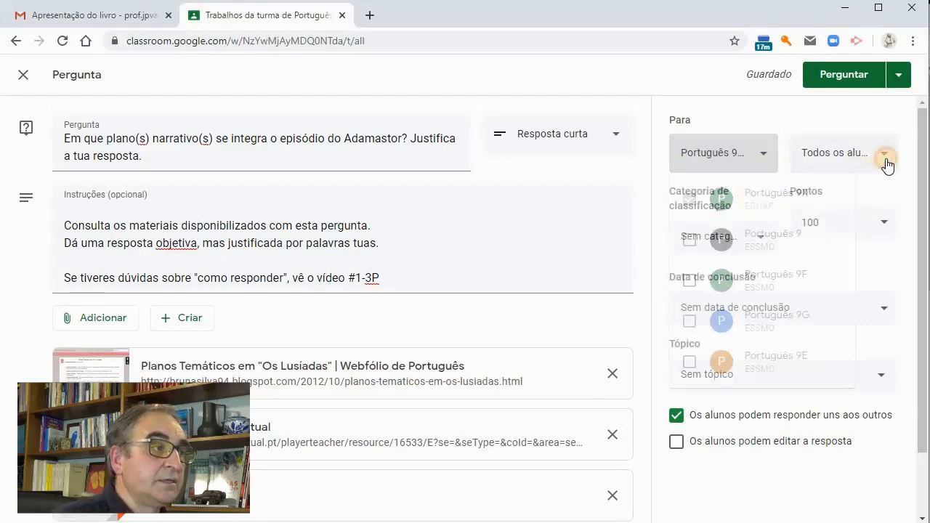
{"action": "left_click", "coordinate": [886, 164]}
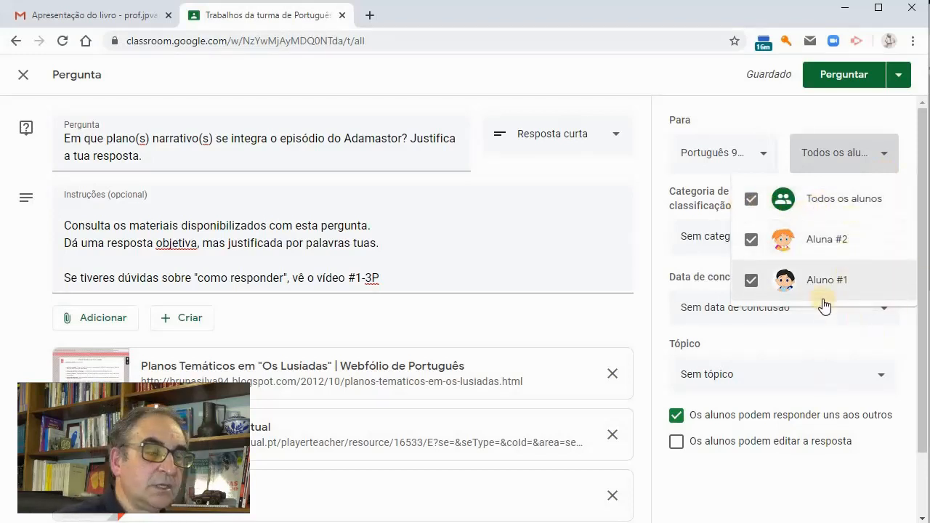
{"action": "left_click", "coordinate": [796, 320]}
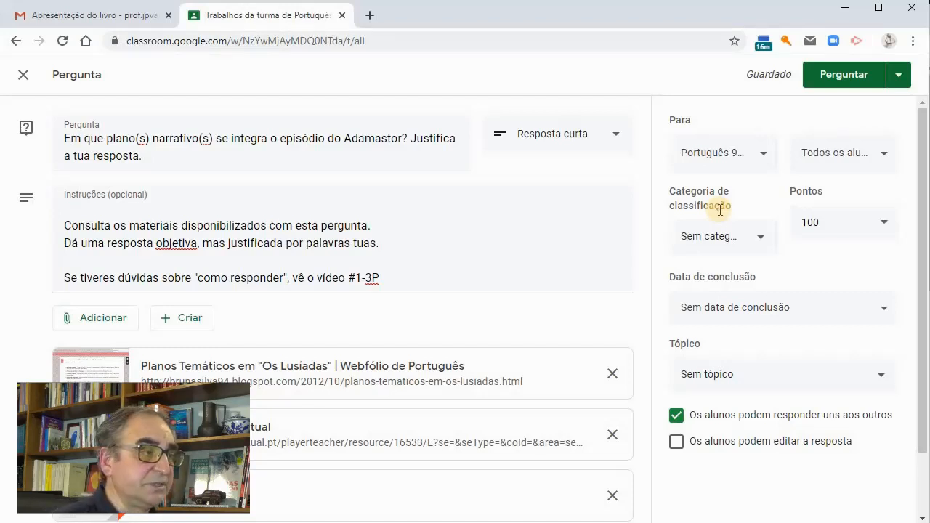
Set the question's grading category to the one beginning with "Educação"
{"action": "left_click", "coordinate": [760, 240]}
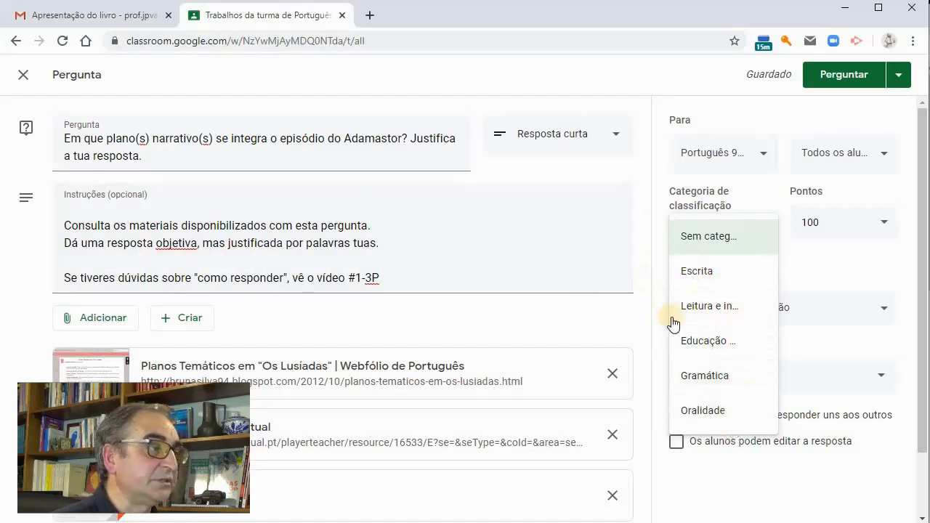
{"action": "left_click", "coordinate": [711, 352]}
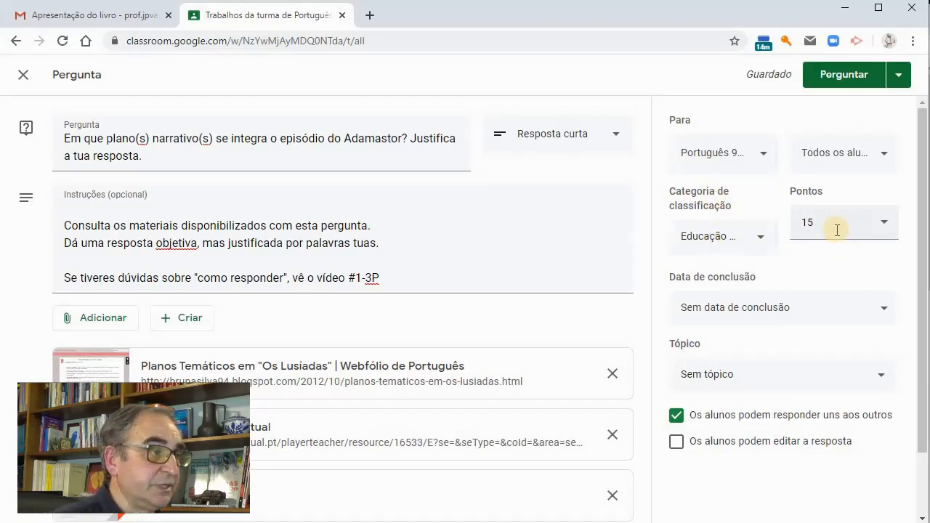
Set the question's maximum score to 10 points
{"action": "left_click", "coordinate": [799, 228]}
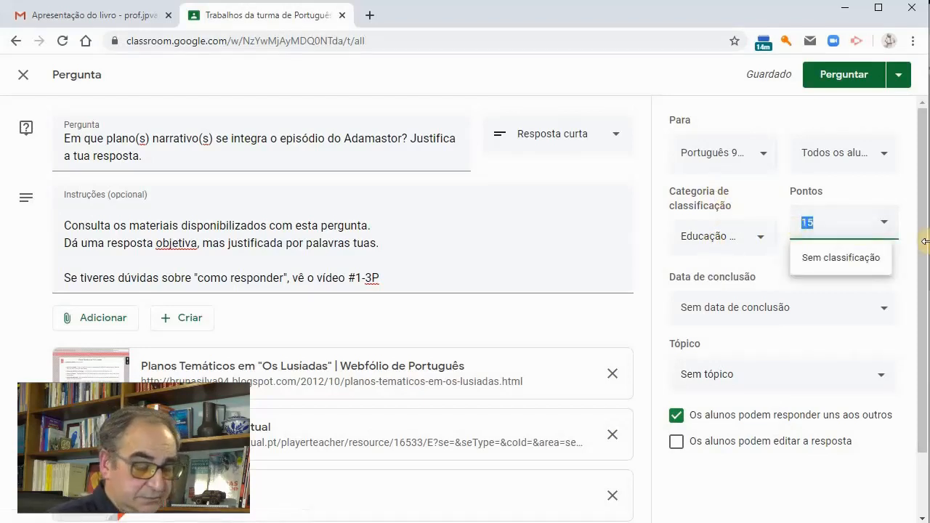
{"action": "type", "text": "25"}
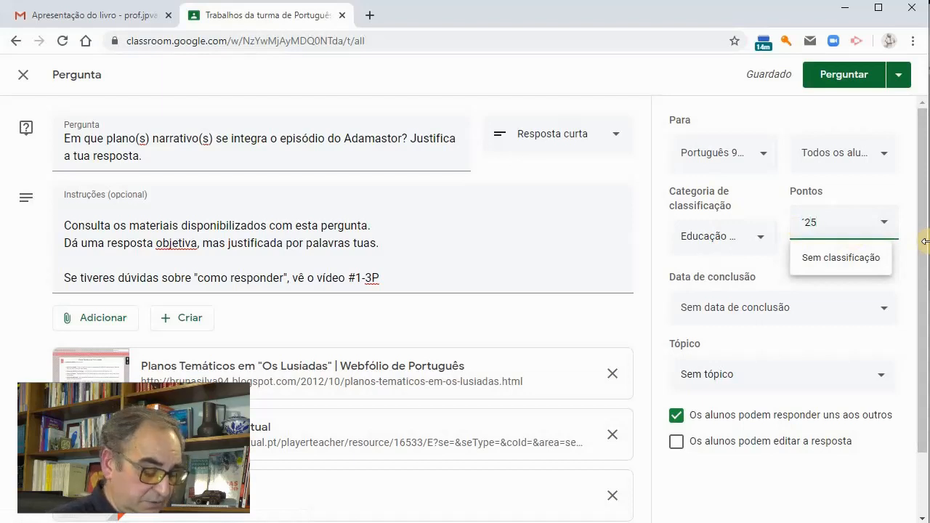
{"action": "key", "text": "BackSpace"}
{"action": "key", "text": "BackSpace"}
{"action": "type", "text": "10"}
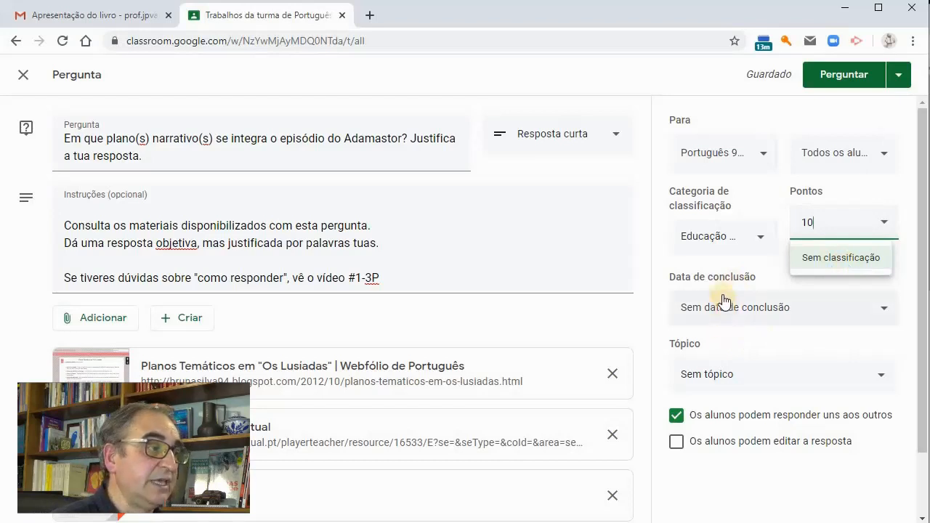
Set the question's due date to 22/04/2020
{"action": "left_click", "coordinate": [773, 321]}
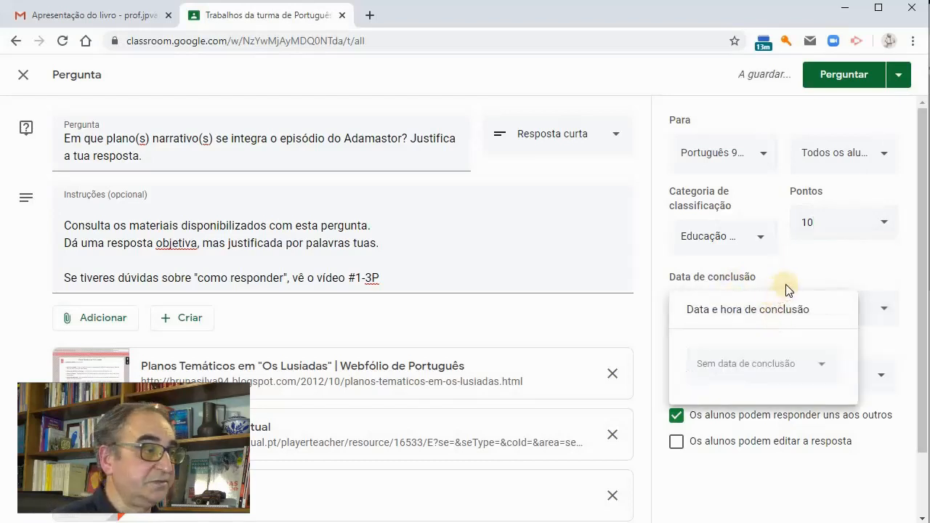
{"action": "left_click", "coordinate": [799, 281]}
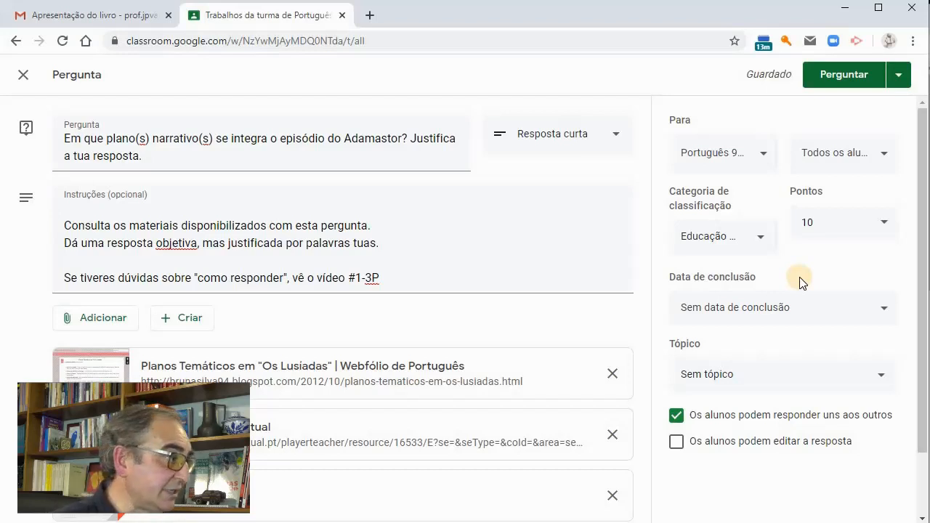
{"action": "left_click", "coordinate": [733, 309]}
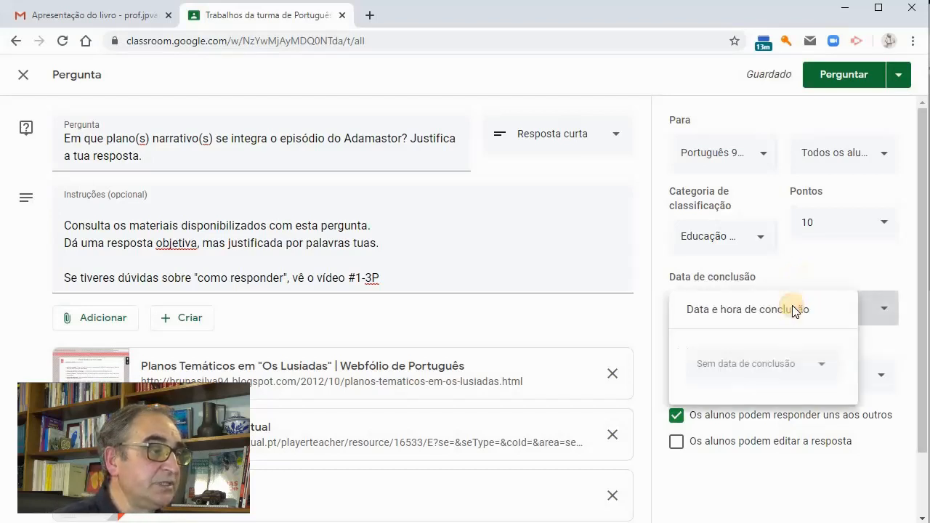
{"action": "left_click", "coordinate": [763, 371]}
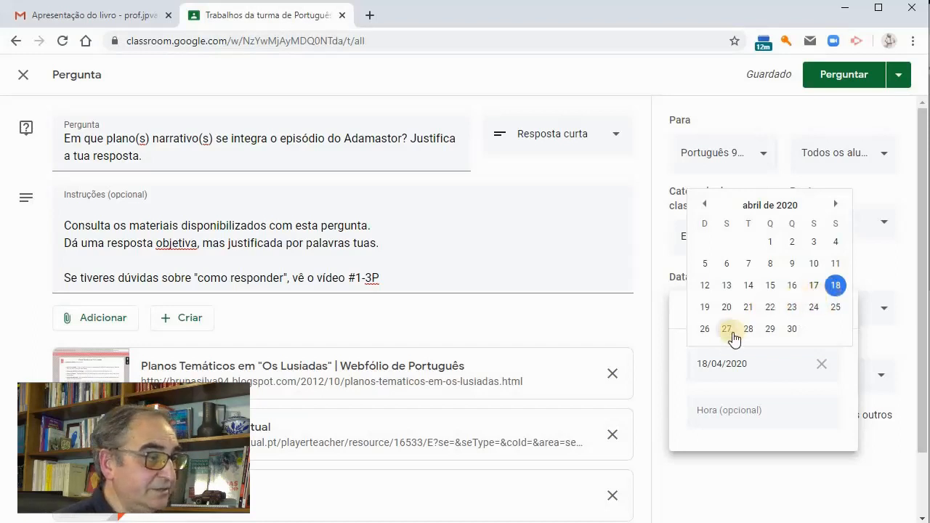
{"action": "left_click", "coordinate": [772, 308]}
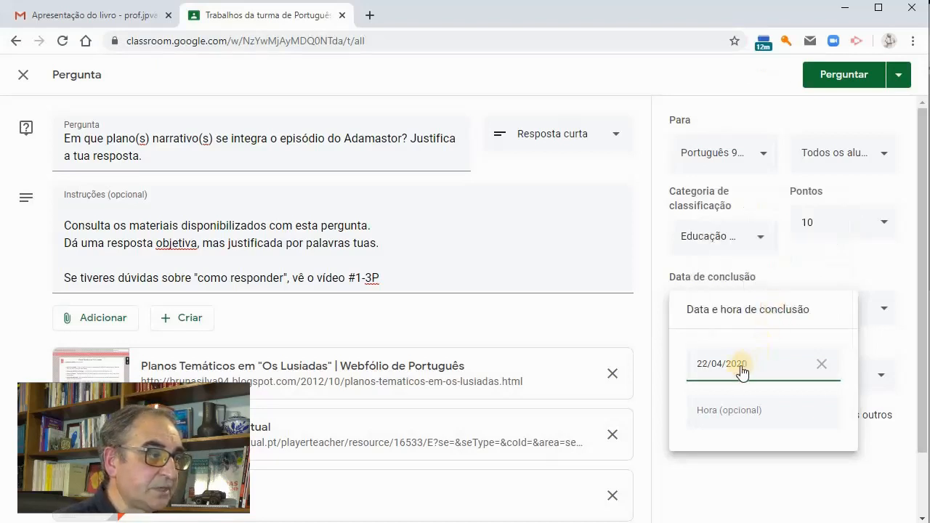
Enter 12:01 as the optional due time, clear that time again and close the due date settings
{"action": "left_click", "coordinate": [734, 412]}
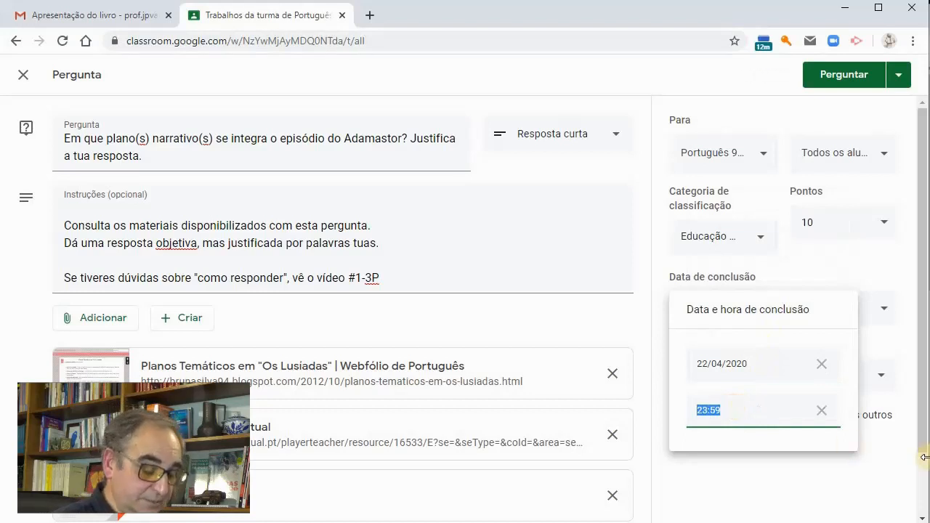
{"action": "type", "text": "12:00"}
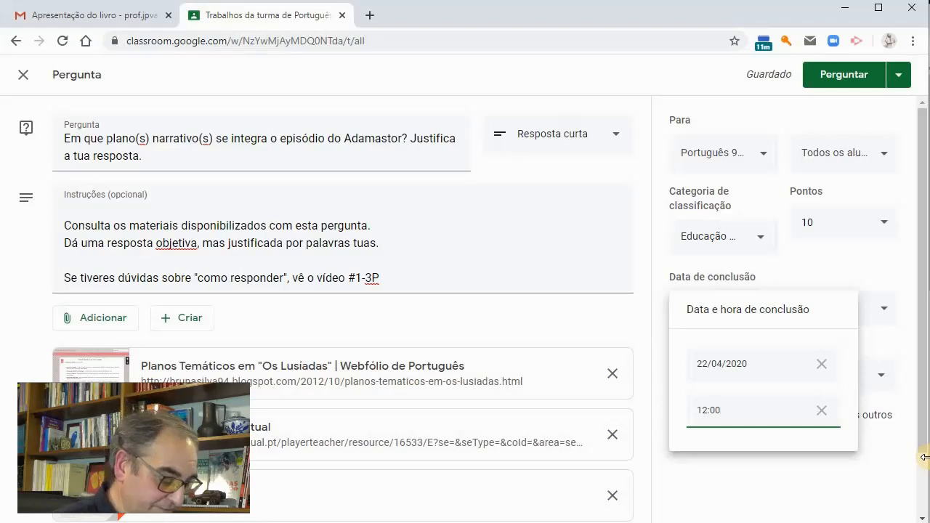
{"action": "key", "text": "BackSpace"}
{"action": "type", "text": "1"}
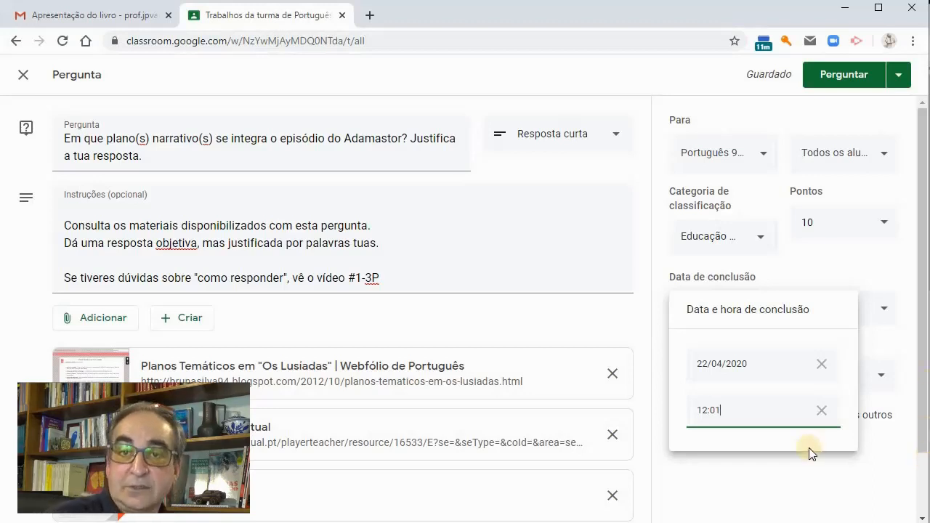
{"action": "left_click", "coordinate": [822, 411]}
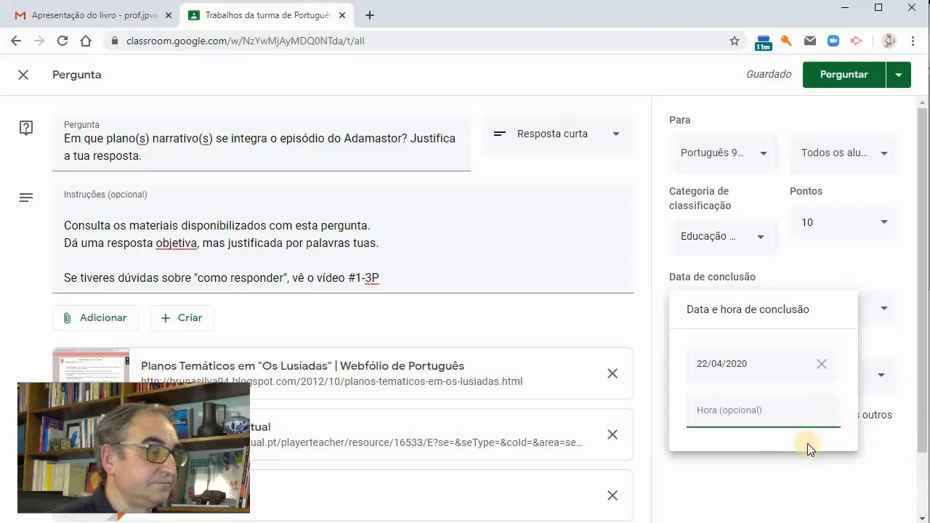
{"action": "left_click", "coordinate": [836, 481]}
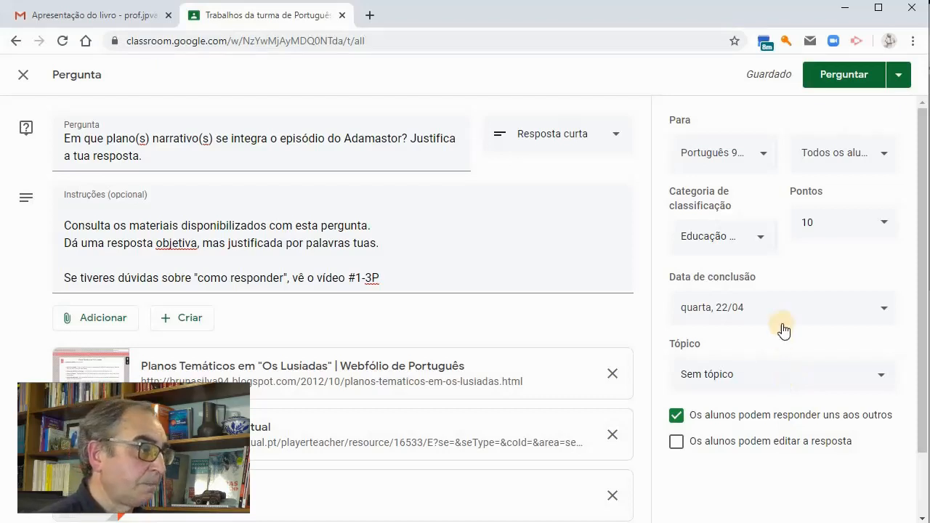
Create a new topic called "Semana #2" for the question
{"action": "left_click", "coordinate": [744, 383]}
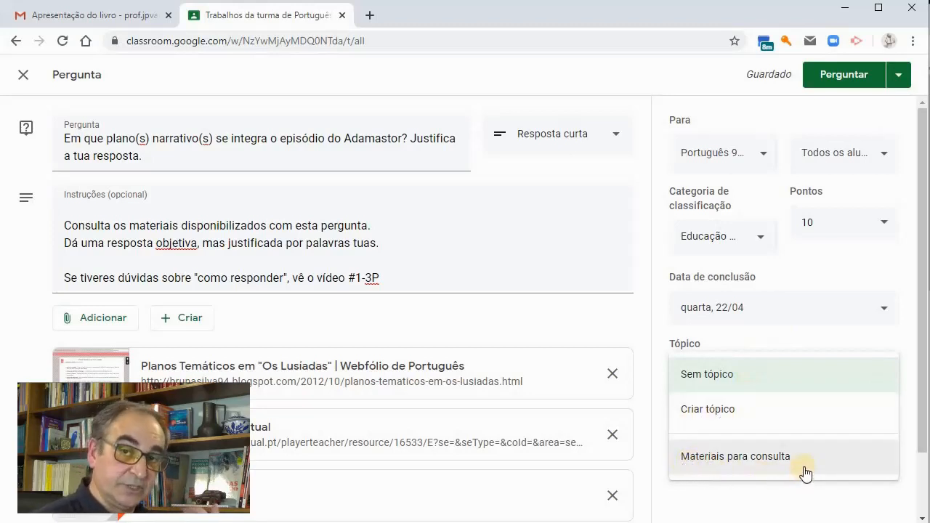
{"action": "left_click", "coordinate": [723, 413]}
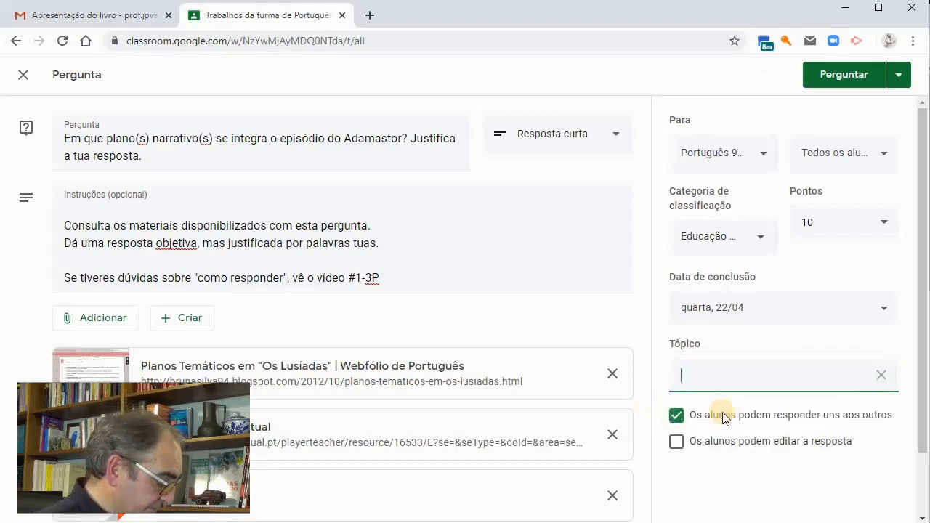
{"action": "type", "text": "Semana #2"}
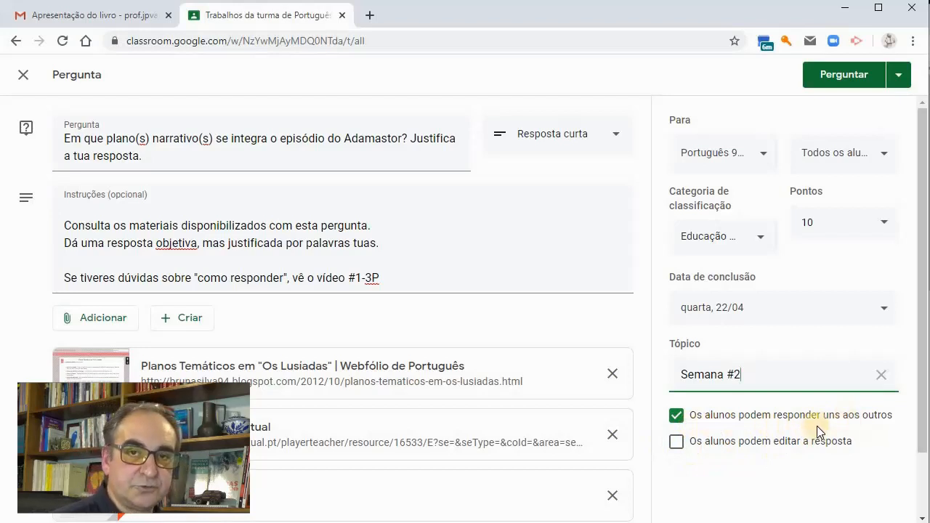
Allow students to edit their answer, and withdraw that permission again
{"action": "left_click", "coordinate": [678, 443]}
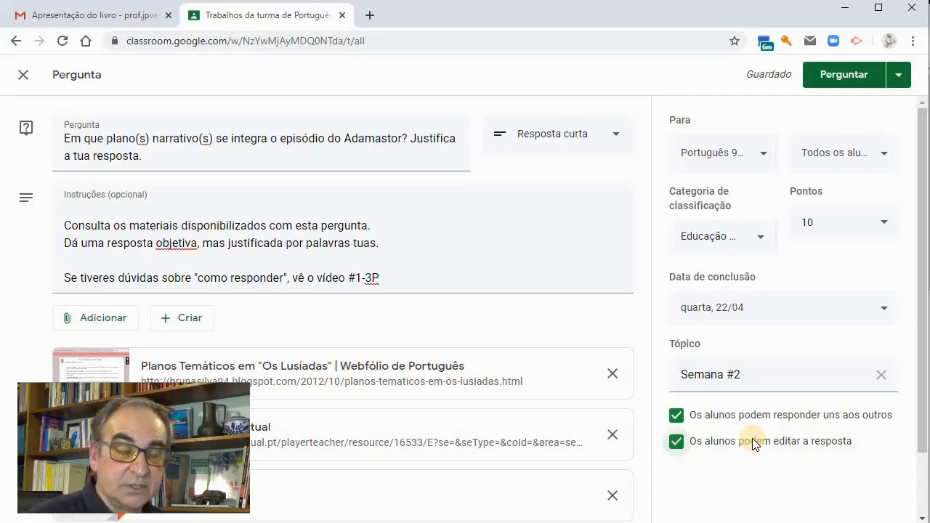
{"action": "left_click", "coordinate": [679, 443]}
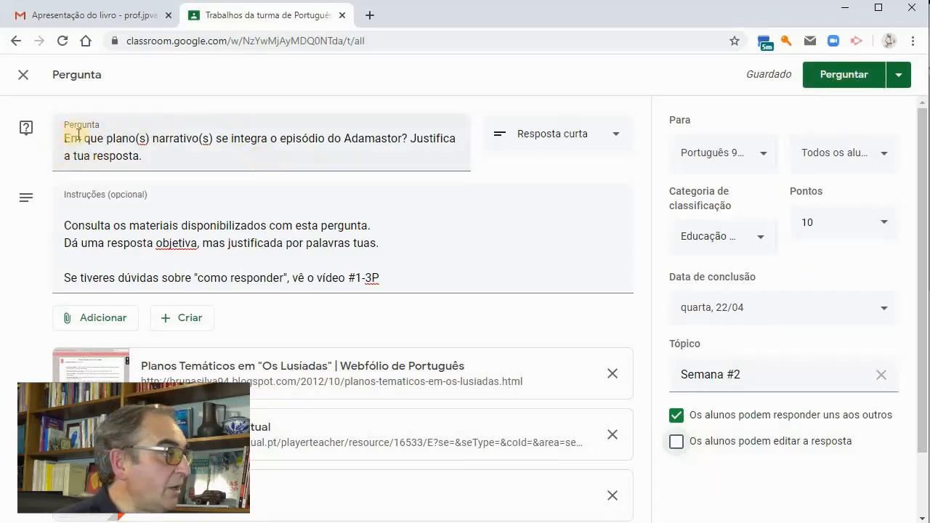
Change the question type of the Adamastor question to multiple choice (Escolha múltipla)
{"action": "left_click_drag", "start_coordinate": [66, 139], "coordinate": [303, 162]}
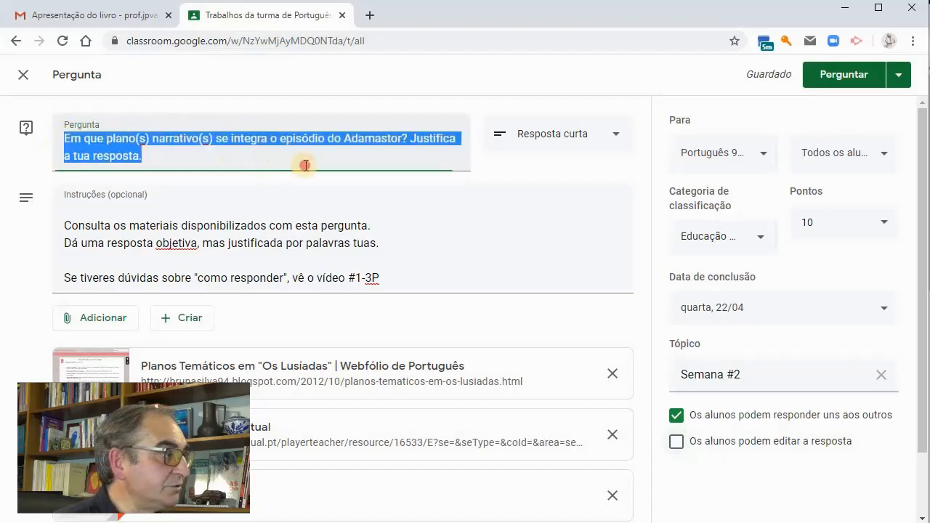
{"action": "left_click", "coordinate": [554, 136]}
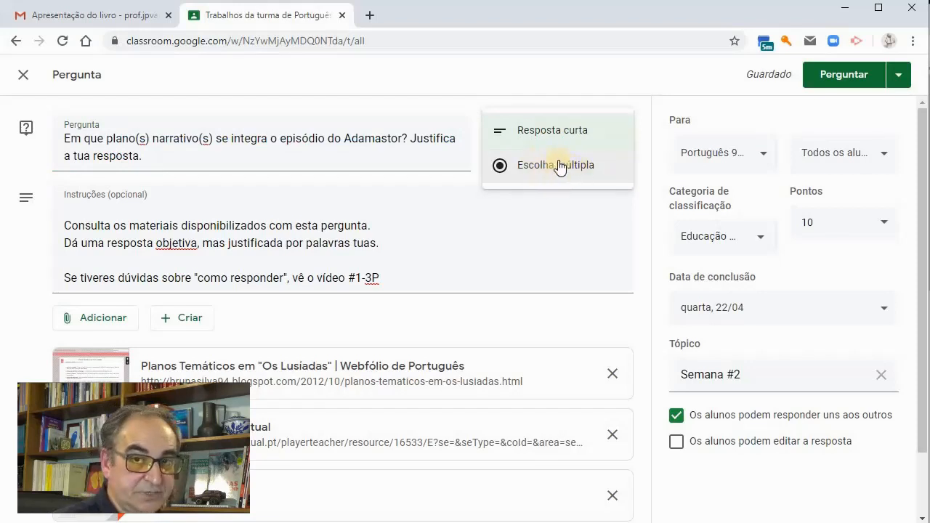
{"action": "left_click", "coordinate": [558, 166]}
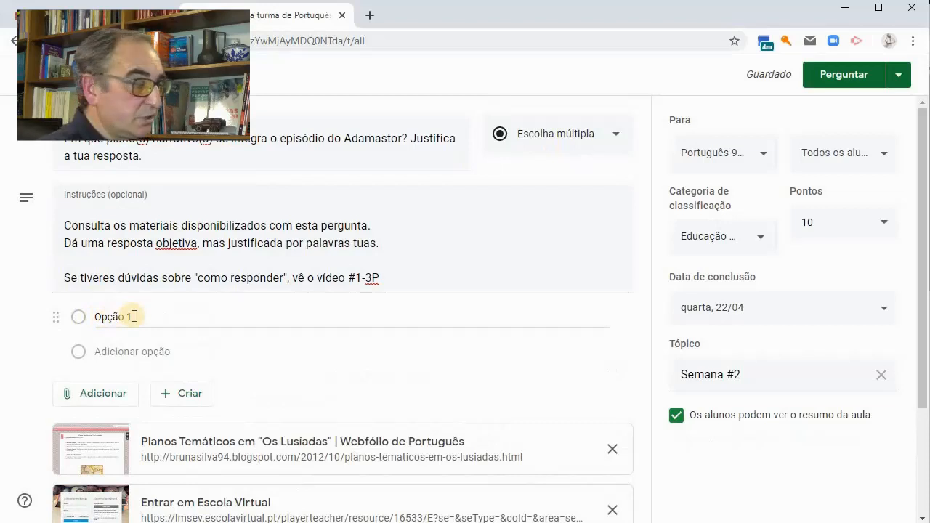
Add answer options Plano da Viagem, Plano da Mitologia, Plano da História, Plano do Poeta, Em dois destes planos, Em três destes planos and Em todos os planos
{"action": "left_click", "coordinate": [104, 316]}
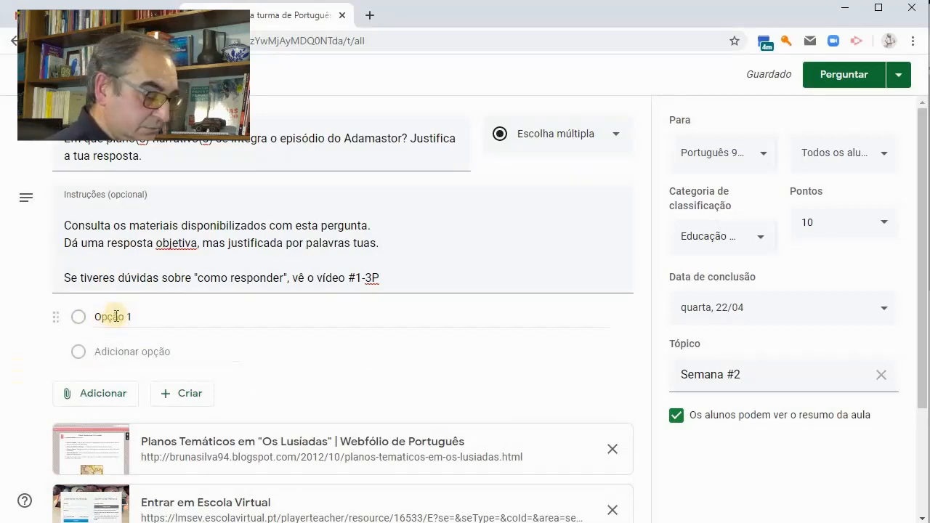
{"action": "type", "text": "Plano da Viagem"}
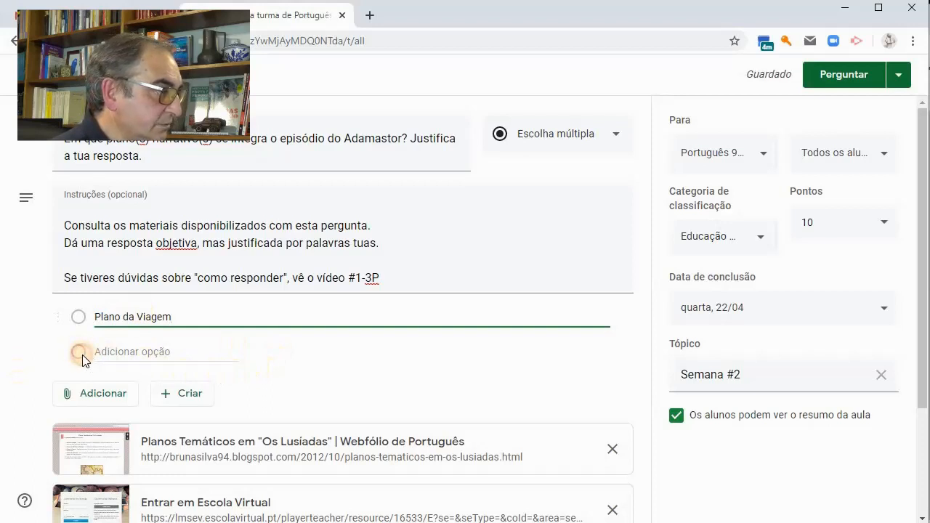
{"action": "left_click", "coordinate": [109, 350]}
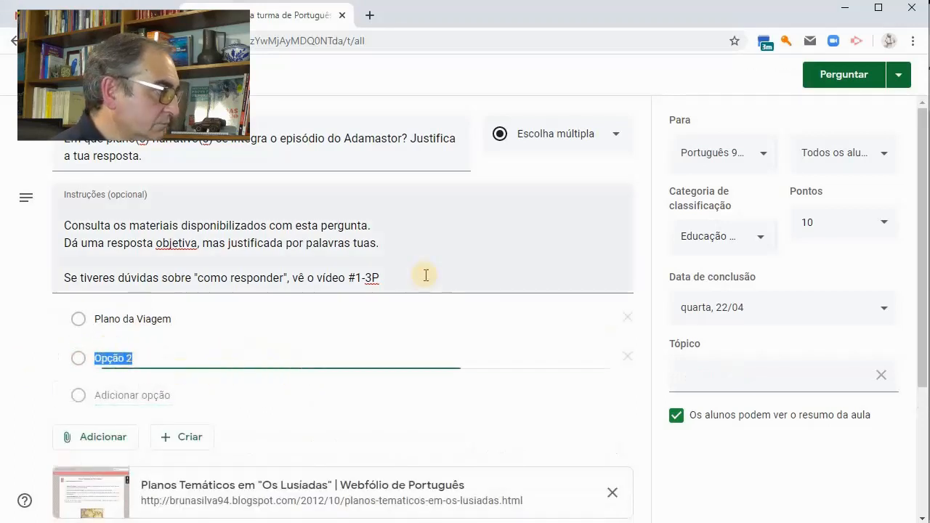
{"action": "type", "text": "Plano da Mitologia"}
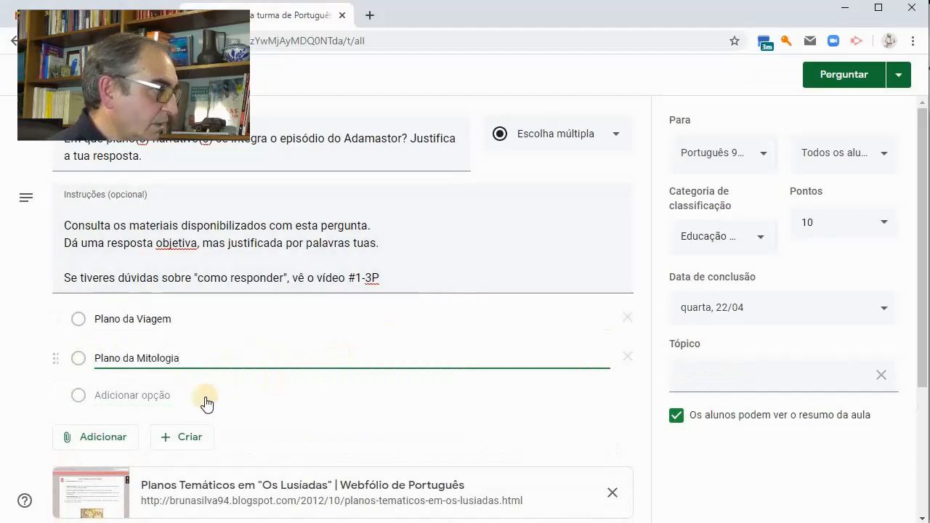
{"action": "left_click", "coordinate": [106, 397]}
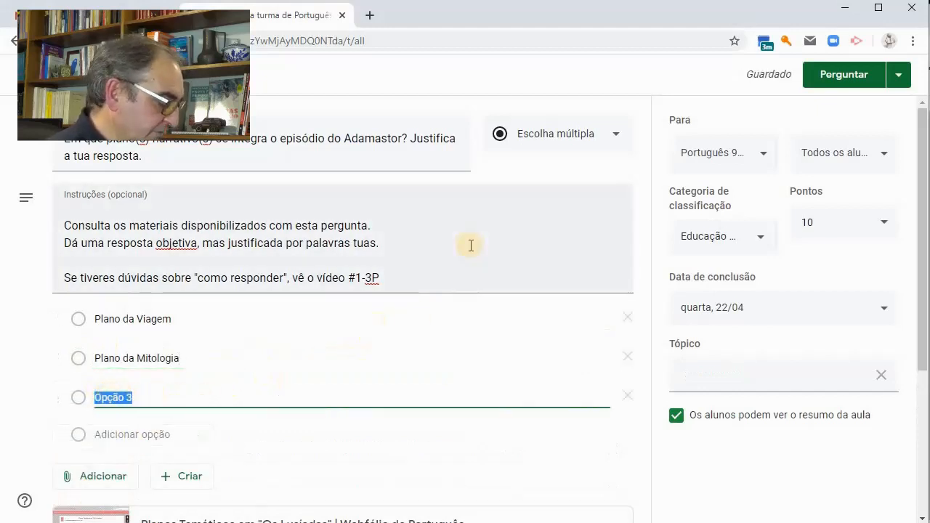
{"action": "type", "text": "Plano da História"}
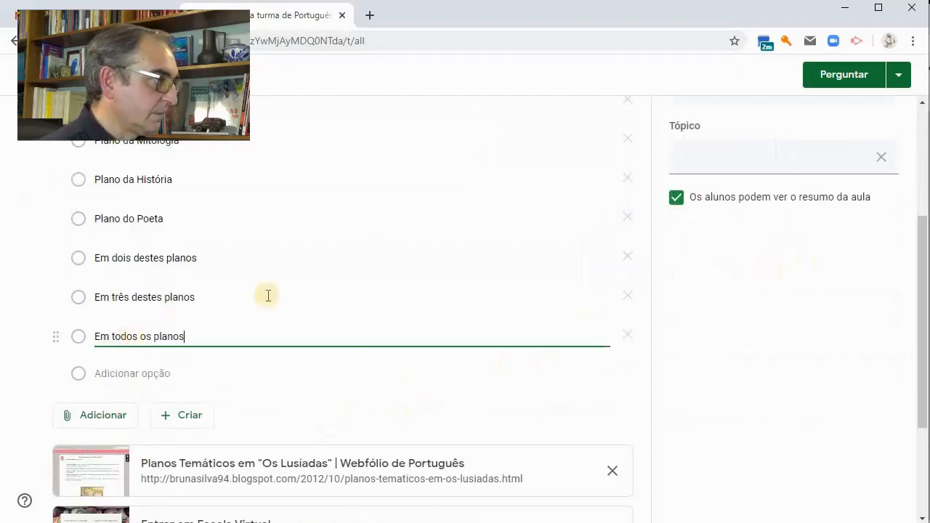
{"action": "scroll", "coordinate": [307, 272], "scroll_direction": "up", "scroll_amount": 1}
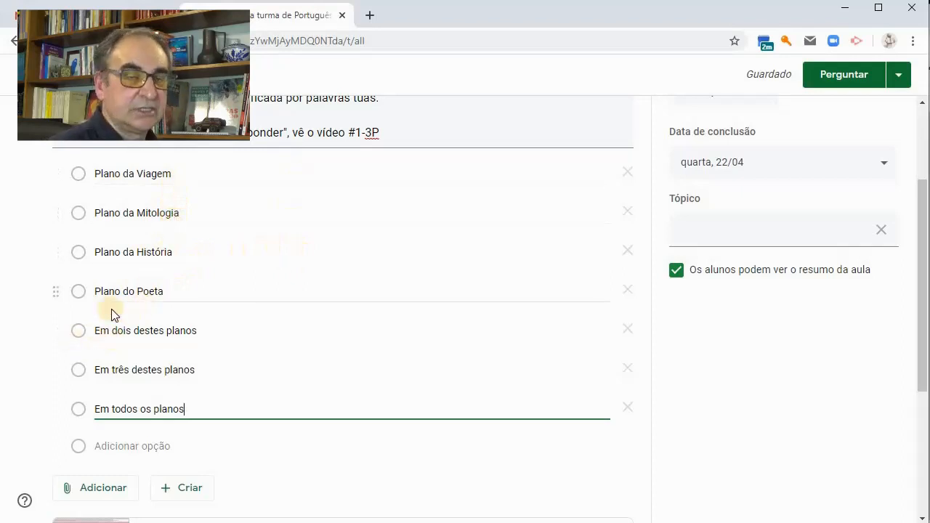
{"action": "scroll", "coordinate": [727, 378], "scroll_direction": "up", "scroll_amount": 1}
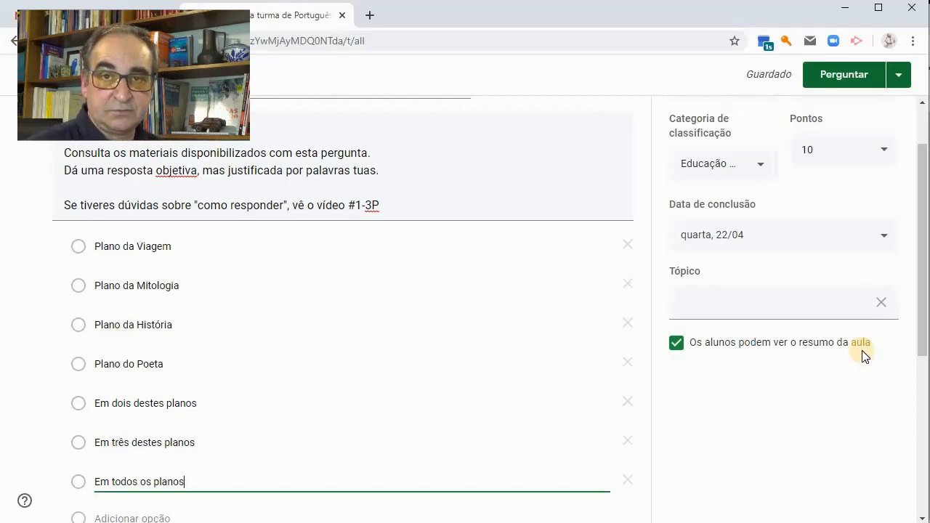
{"action": "scroll", "coordinate": [599, 327], "scroll_direction": "down", "scroll_amount": 1}
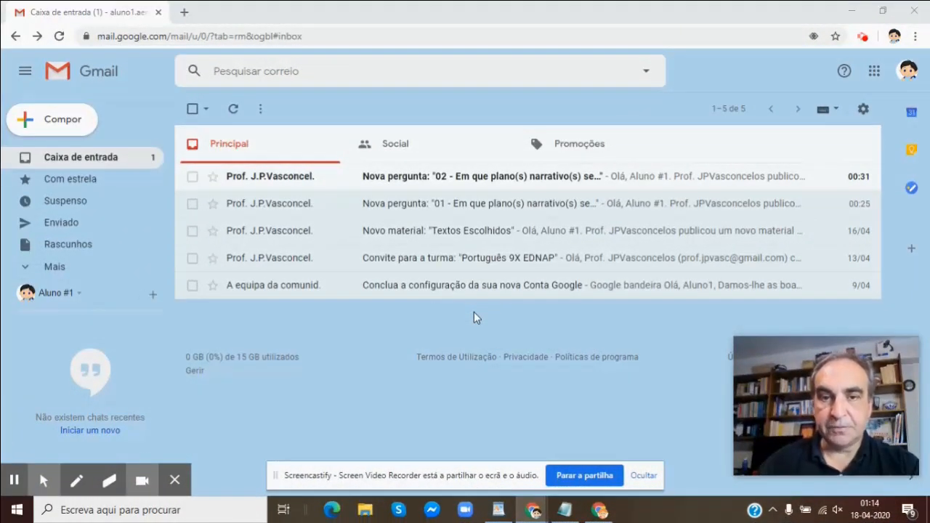
In the student's Gmail inbox, read the notification for new question 02 and open that question in Google Classroom
{"action": "left_click", "coordinate": [500, 184]}
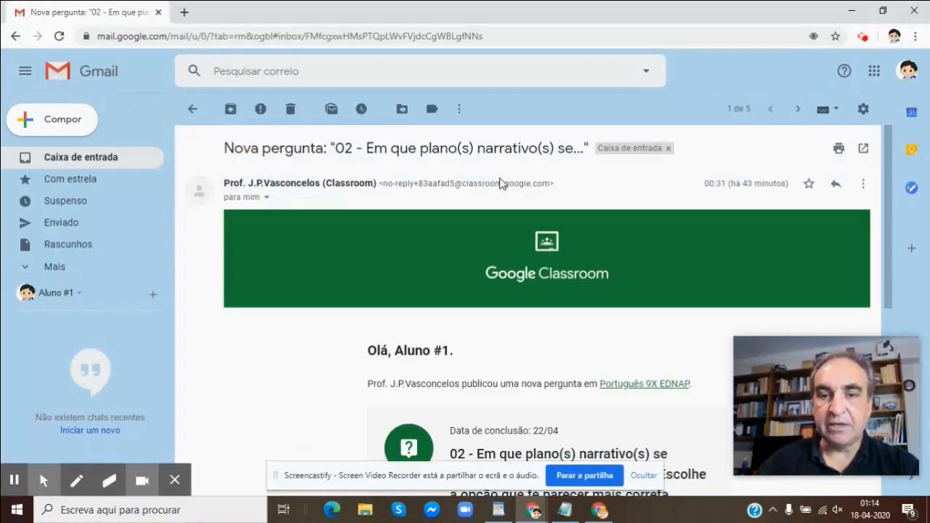
{"action": "scroll", "coordinate": [500, 183], "scroll_direction": "down", "scroll_amount": 3}
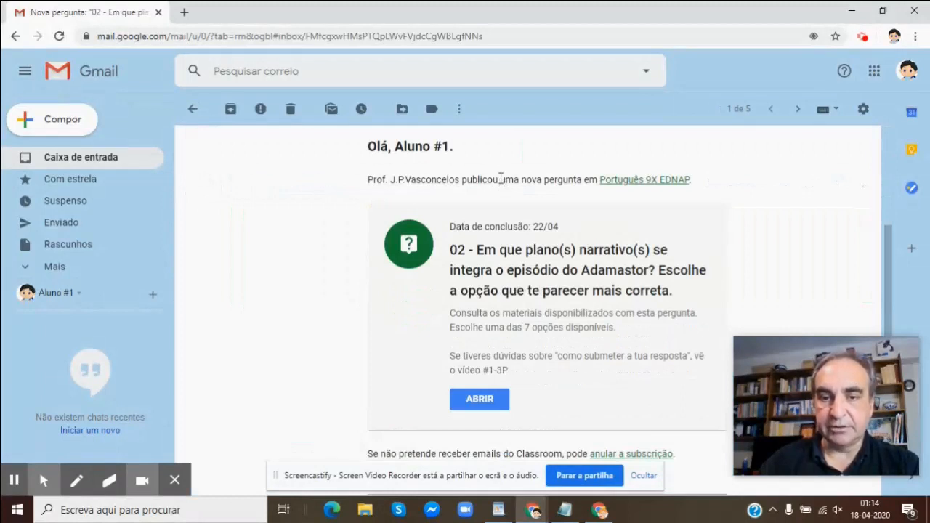
{"action": "left_click", "coordinate": [480, 401]}
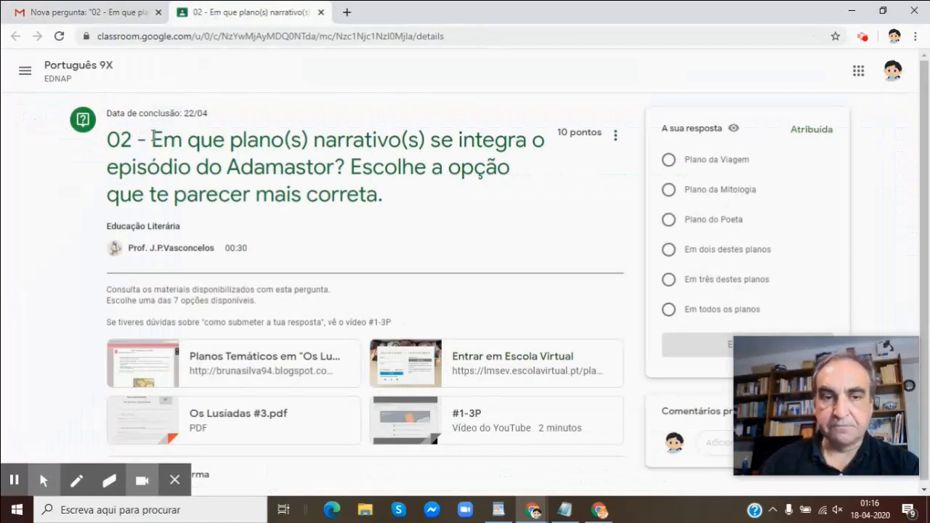
Answer question 02 with the option Plano da Viagem, hand it in with confirmation, and go to the private comment field
{"action": "scroll", "coordinate": [245, 250], "scroll_direction": "down", "scroll_amount": 1}
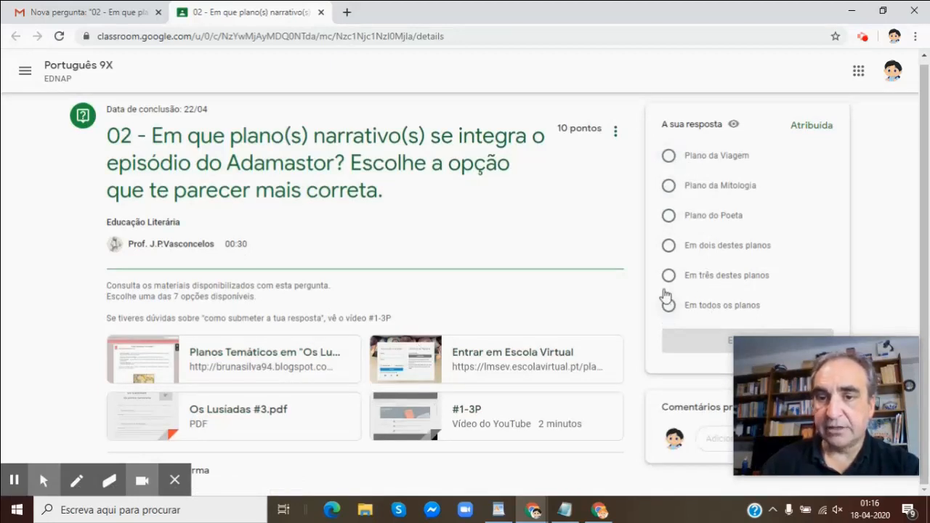
{"action": "left_click", "coordinate": [668, 159]}
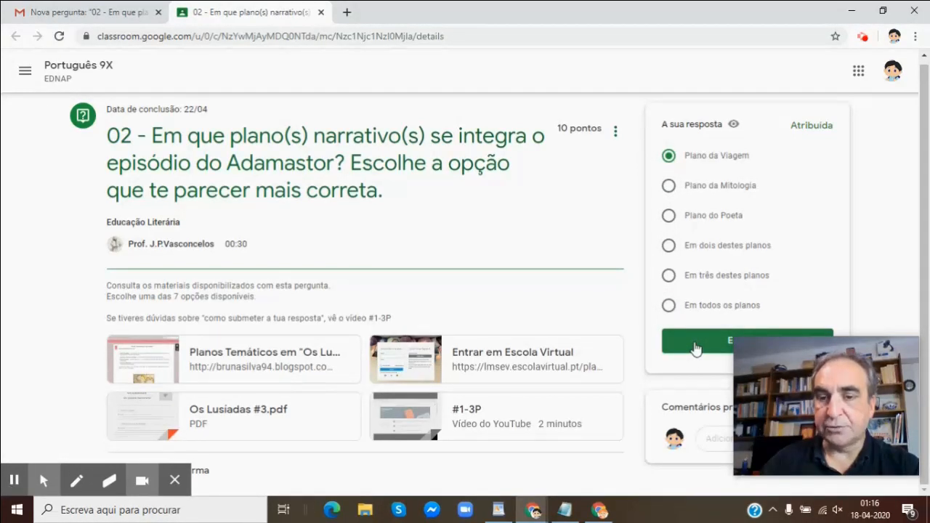
{"action": "left_click", "coordinate": [694, 348]}
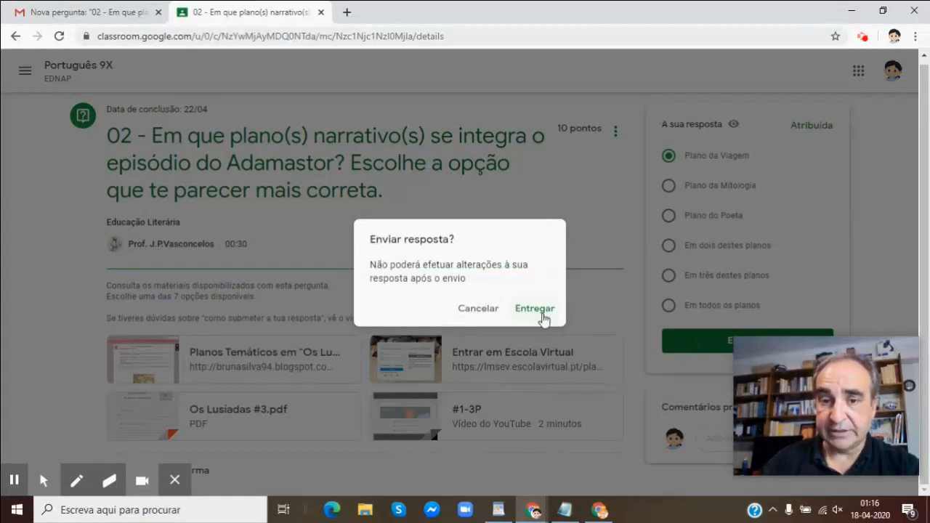
{"action": "left_click", "coordinate": [536, 313]}
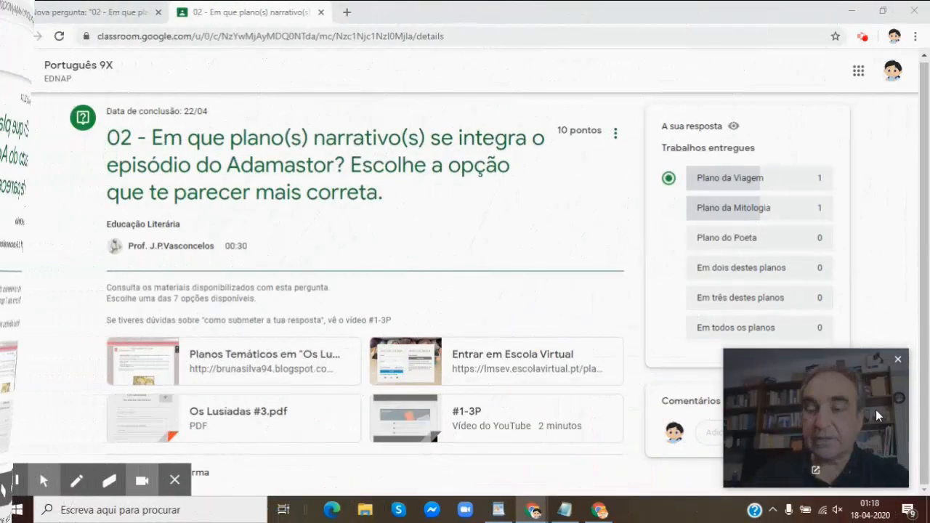
{"action": "left_click_drag", "start_coordinate": [789, 406], "coordinate": [170, 398]}
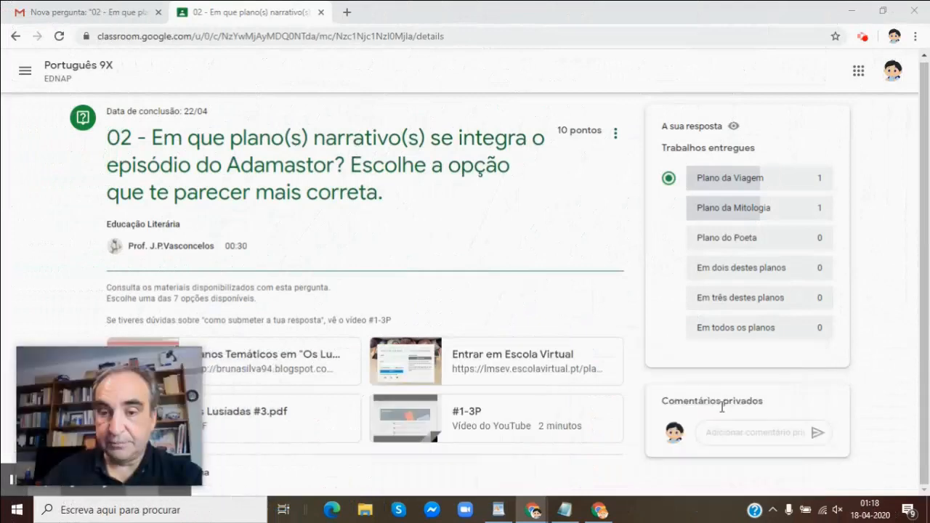
{"action": "left_click", "coordinate": [720, 432]}
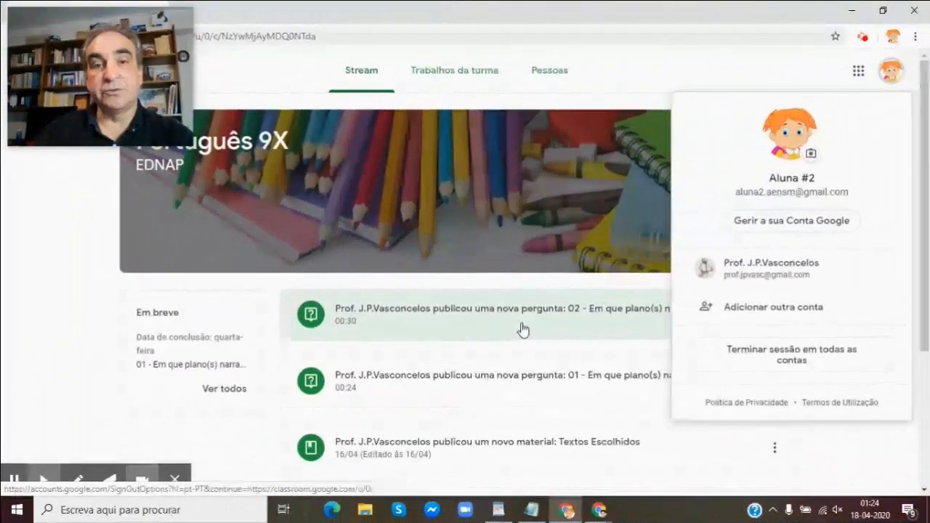
In the second student's account, open question 01 on the Adamastor episode from the Português 9X stream
{"action": "left_click", "coordinate": [893, 70]}
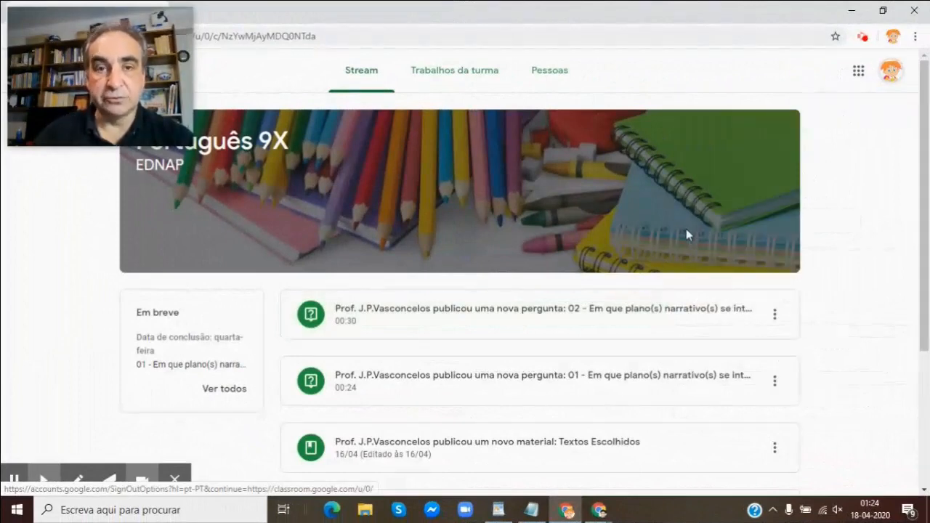
{"action": "scroll", "coordinate": [541, 278], "scroll_direction": "down", "scroll_amount": 2}
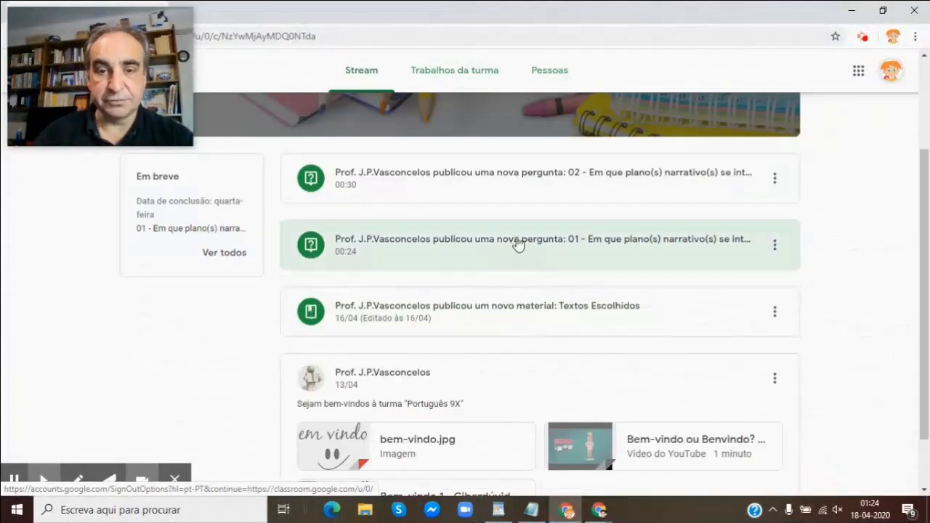
{"action": "left_click", "coordinate": [517, 244]}
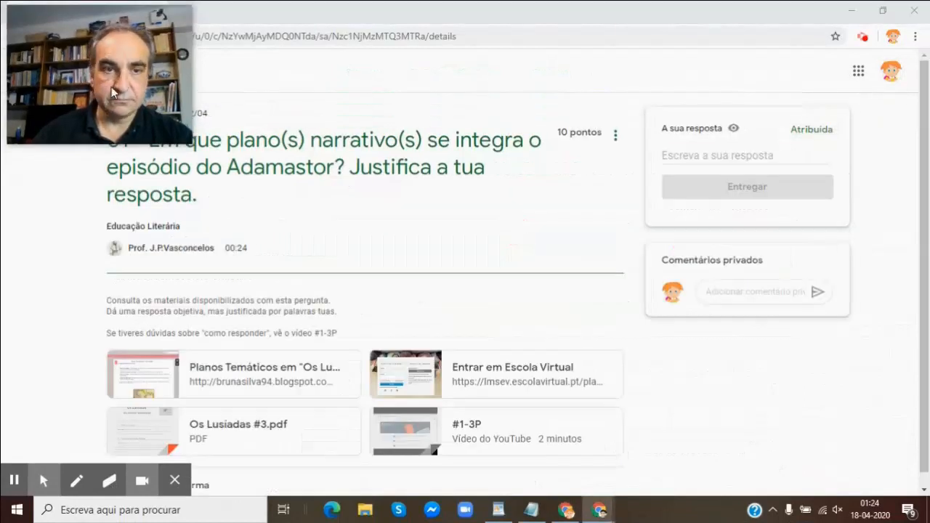
{"action": "mouse_move", "coordinate": [111, 86]}
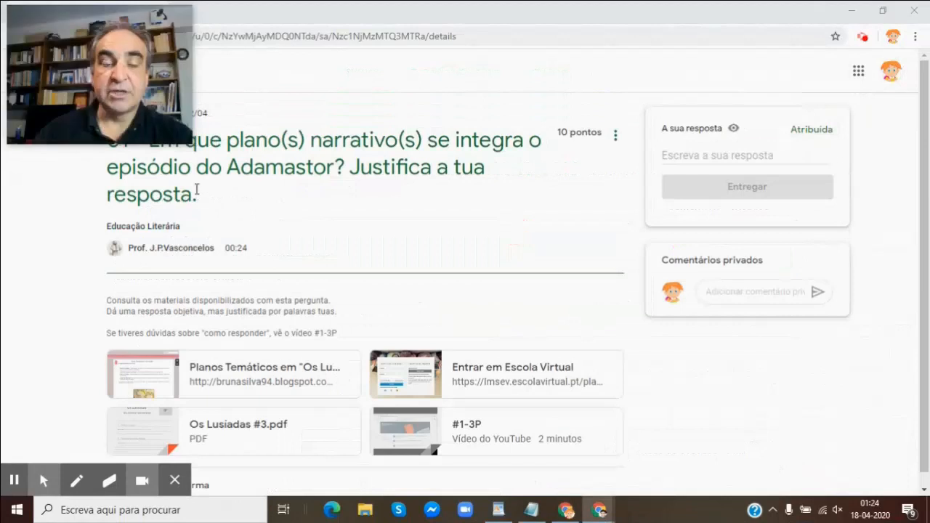
{"action": "left_click_drag", "start_coordinate": [125, 80], "coordinate": [122, 338]}
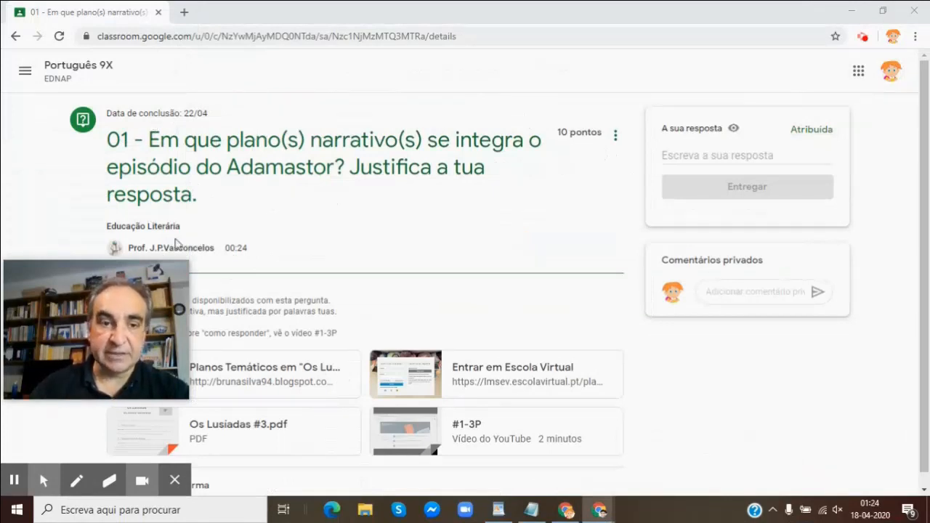
{"action": "mouse_move", "coordinate": [102, 314]}
{"action": "left_click_drag", "start_coordinate": [102, 315], "coordinate": [106, 59]}
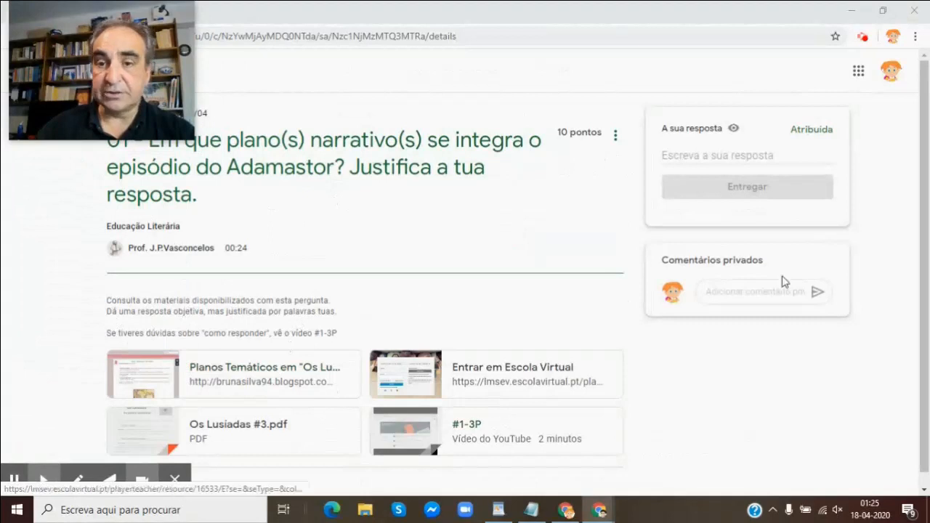
Paste the prepared answer beginning "Este episódio pertence ao Plano Mitológico" as the response to question 01 and hand it in
{"action": "left_click", "coordinate": [663, 153]}
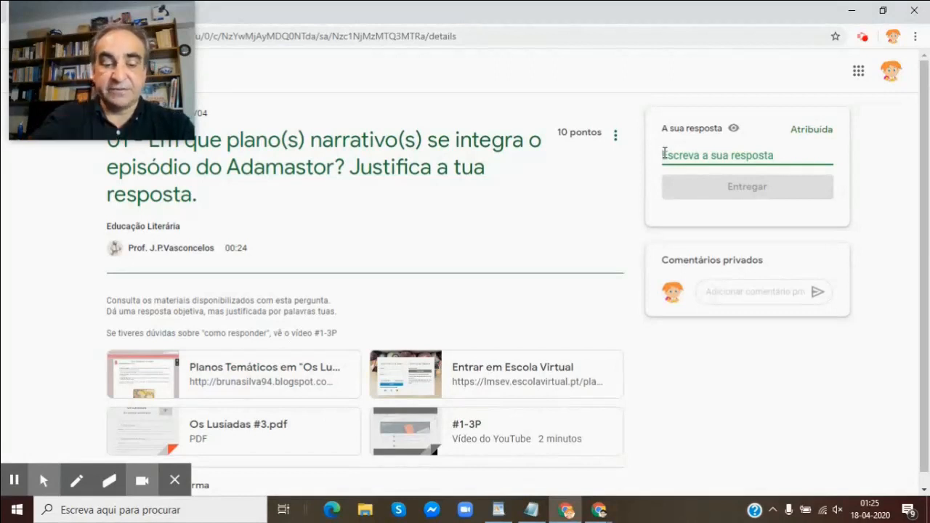
{"action": "type", "text": "Este episódio pertence ao Plano Mitológico, já que o Adamastor é um gigante (uma figura não-real), pertencente ao mundo sobrenatural. Toda a história desta figura se reporta a uma dimensão mítica, habitada por deuses e outras figuras mitológicas."}
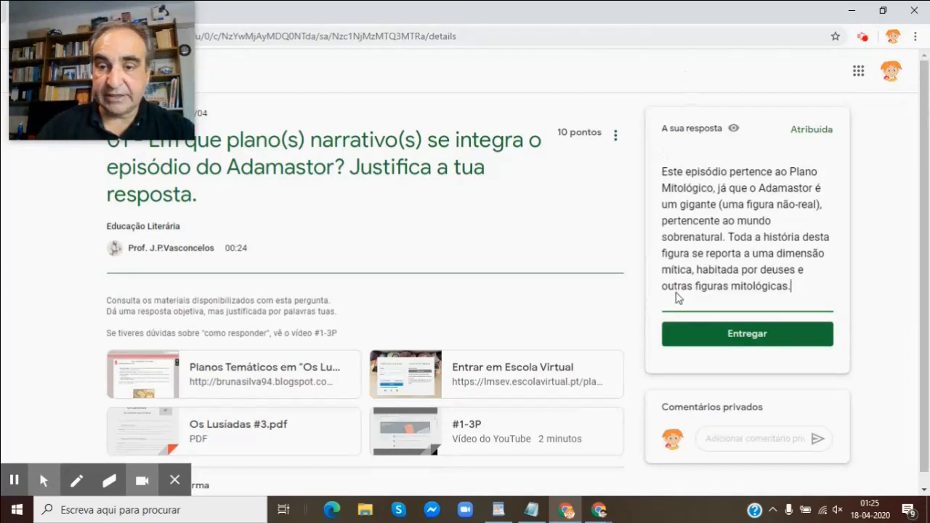
{"action": "left_click", "coordinate": [721, 338]}
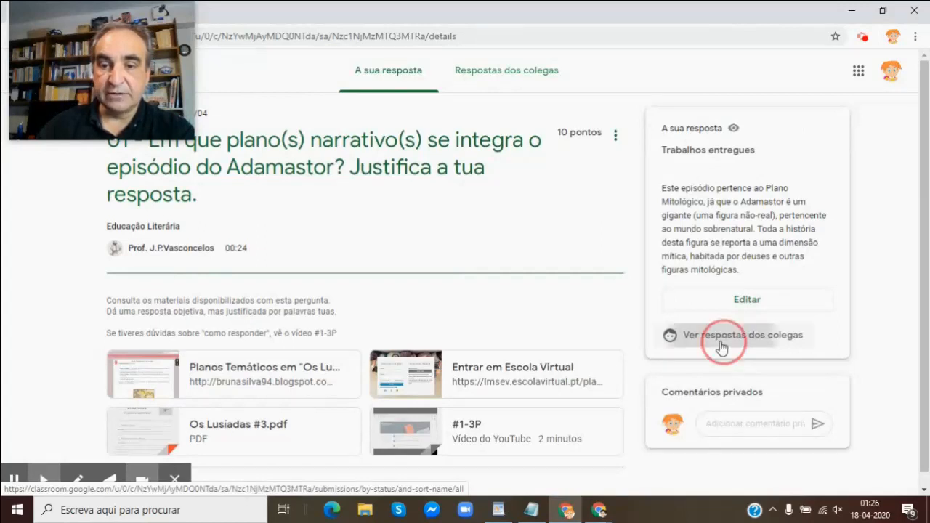
View the classmates' answers to question 01, return to the student's own answer, reopen it for editing and hand it in again
{"action": "left_click", "coordinate": [721, 346]}
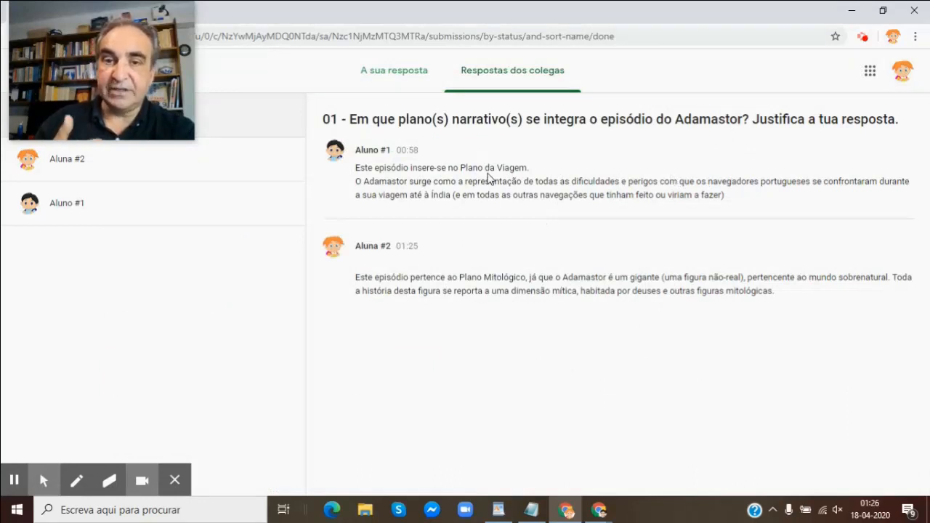
{"action": "left_click", "coordinate": [376, 74]}
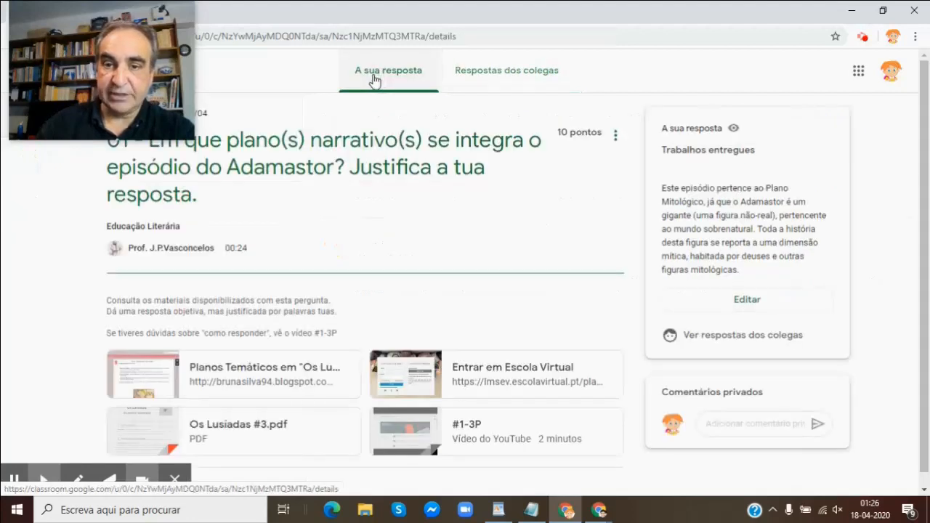
{"action": "left_click", "coordinate": [748, 306]}
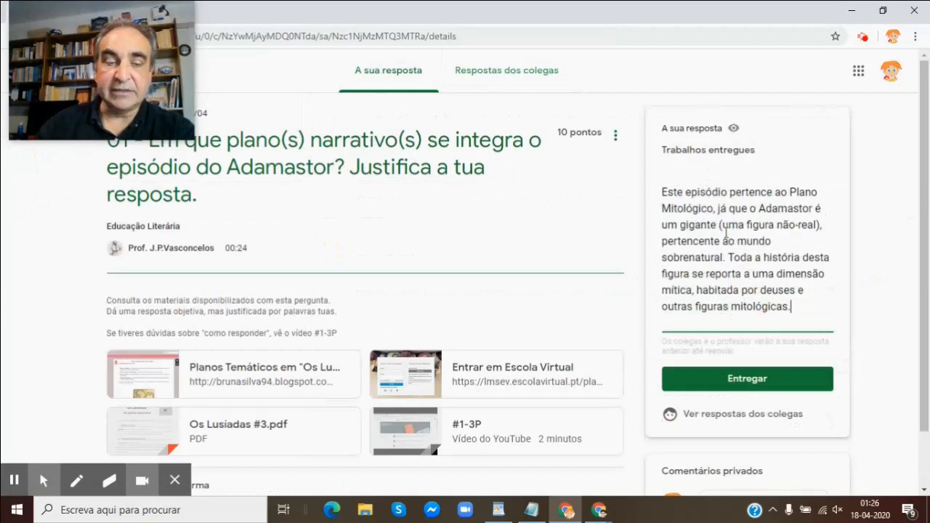
{"action": "left_click", "coordinate": [735, 381]}
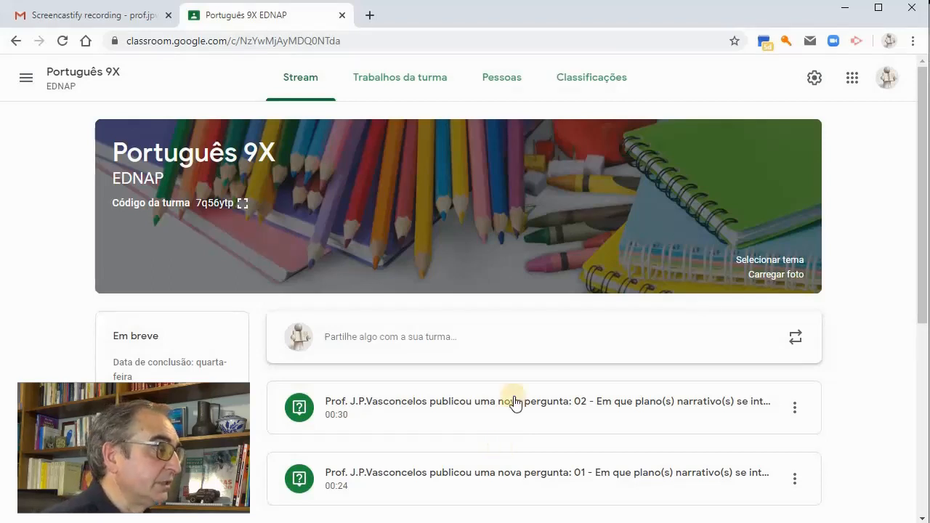
In the teacher's account, expand question 01 under the class work topic Semana #2 and open its submitted student answers
{"action": "left_click", "coordinate": [410, 83]}
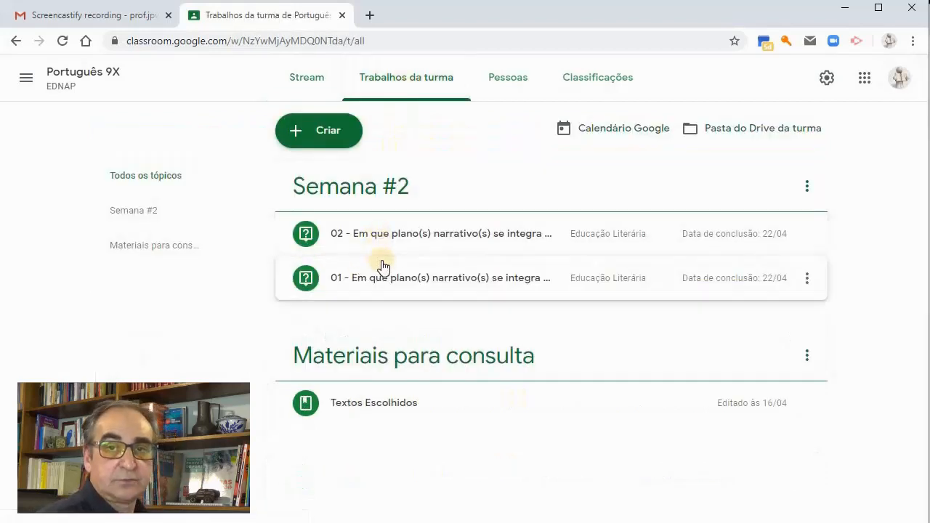
{"action": "left_click", "coordinate": [425, 283]}
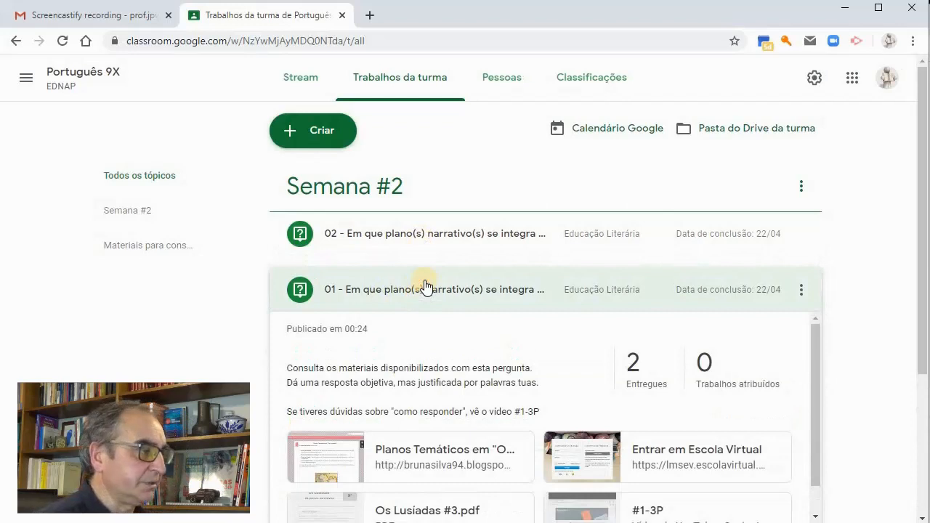
{"action": "scroll", "coordinate": [461, 357], "scroll_direction": "down", "scroll_amount": 1}
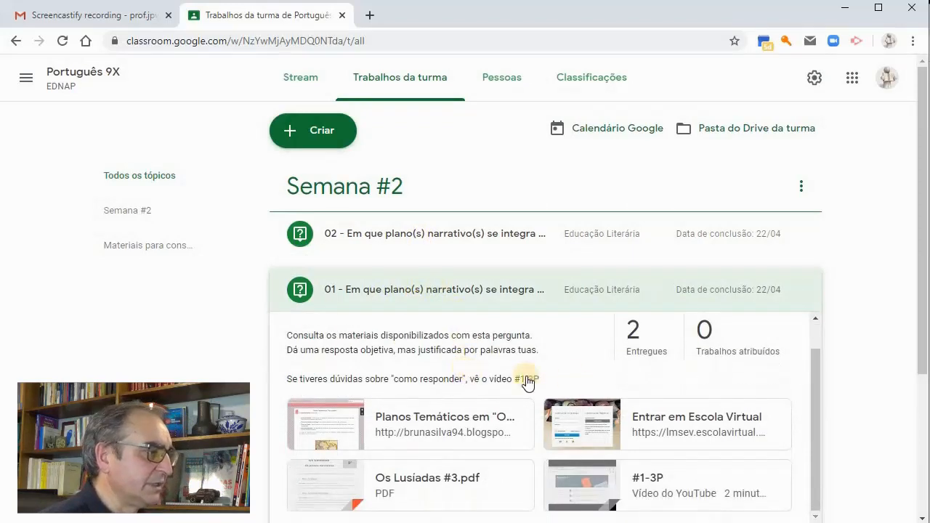
{"action": "scroll", "coordinate": [574, 381], "scroll_direction": "up", "scroll_amount": 1}
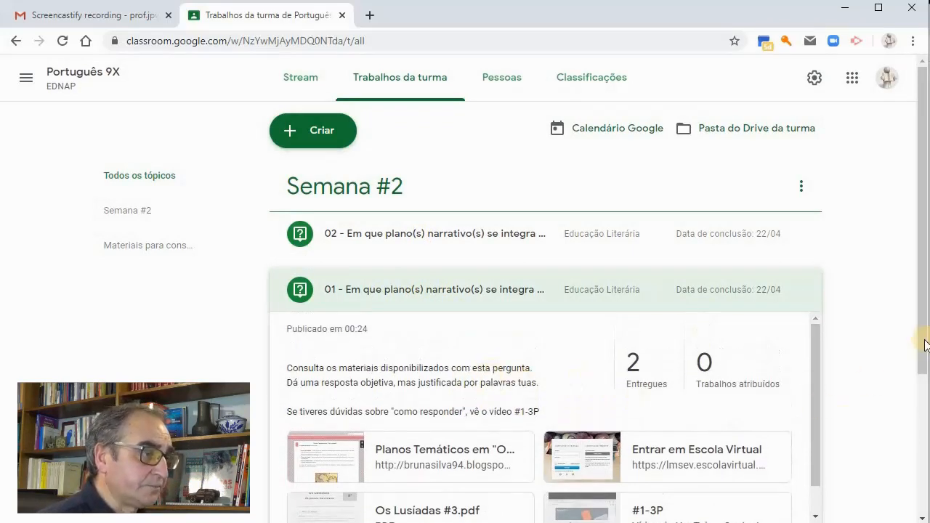
{"action": "left_click_drag", "start_coordinate": [919, 356], "coordinate": [921, 436]}
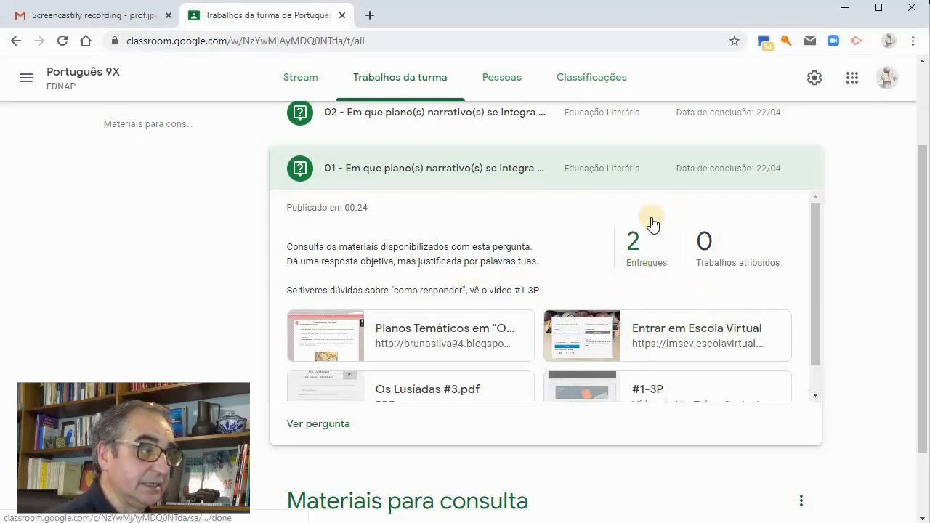
{"action": "left_click", "coordinate": [643, 269]}
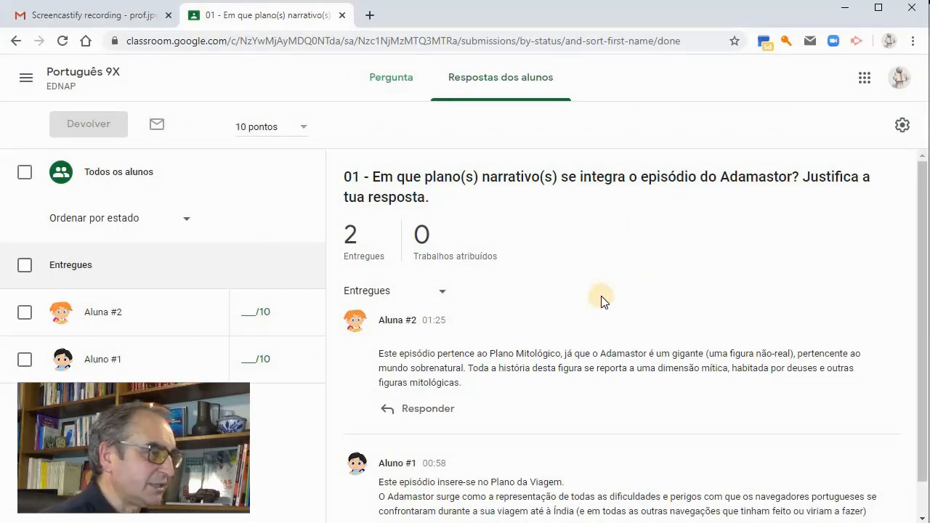
Start a class comment in reply to Aluna #2's answer to question 01
{"action": "scroll", "coordinate": [647, 316], "scroll_direction": "down", "scroll_amount": 1}
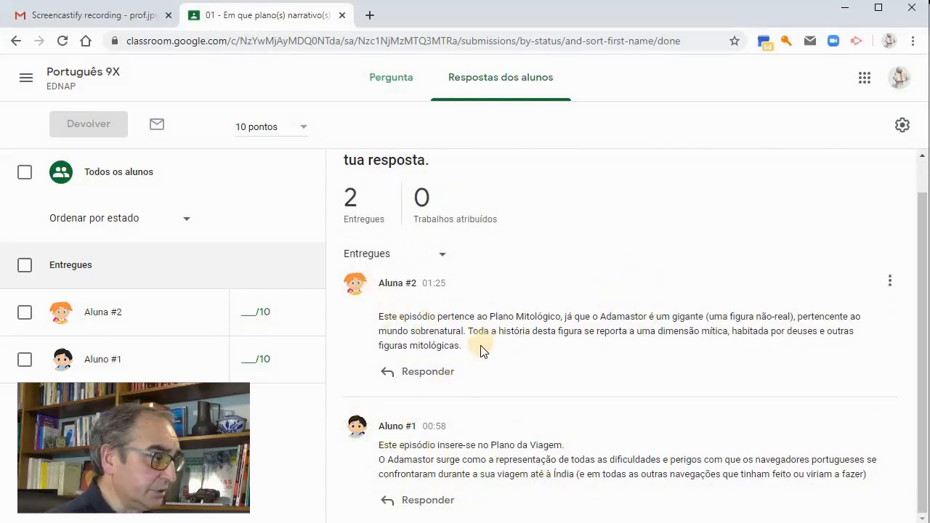
{"action": "left_click", "coordinate": [429, 374]}
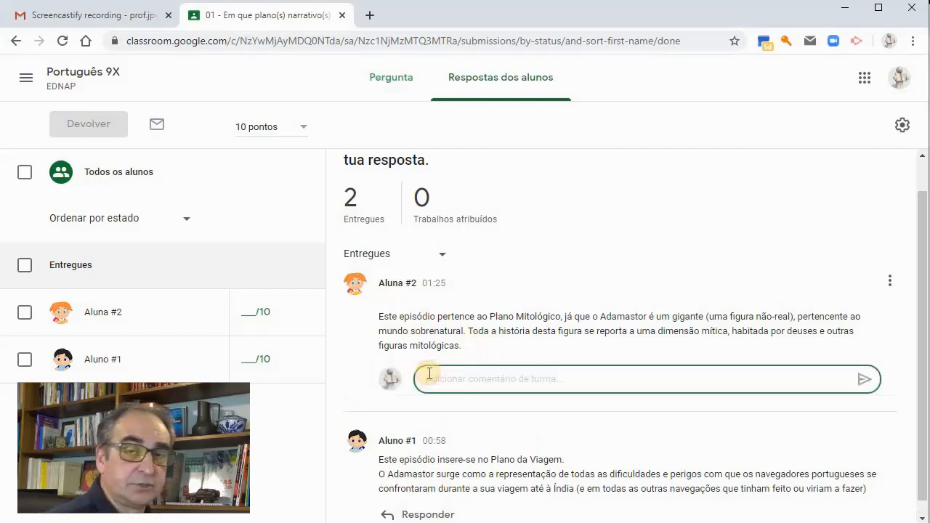
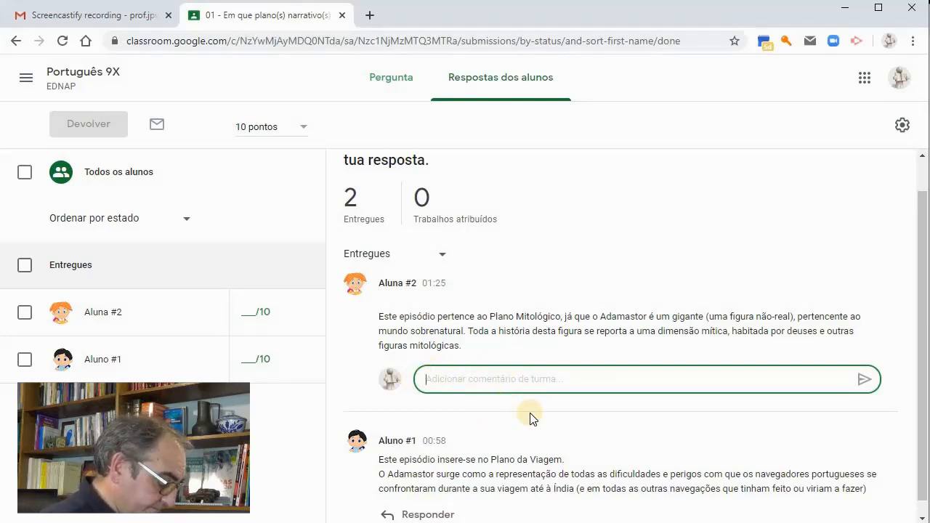
Post the class comment "Bem visto, mas há um outro plano que pode ser considerado..." in reply to Aluna #2's answer
{"action": "type", "text": "B"}
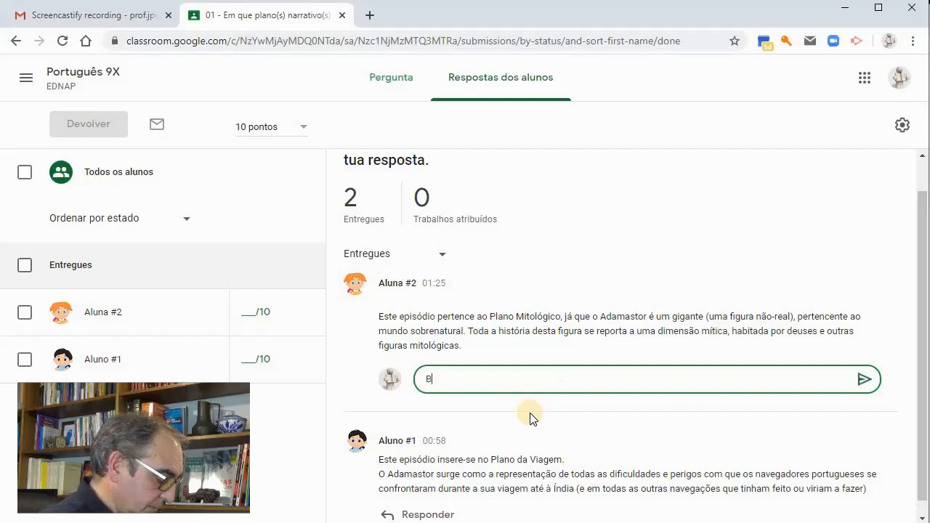
{"action": "type", "text": "em visto, mas há um outro plano que pode ser considerado..."}
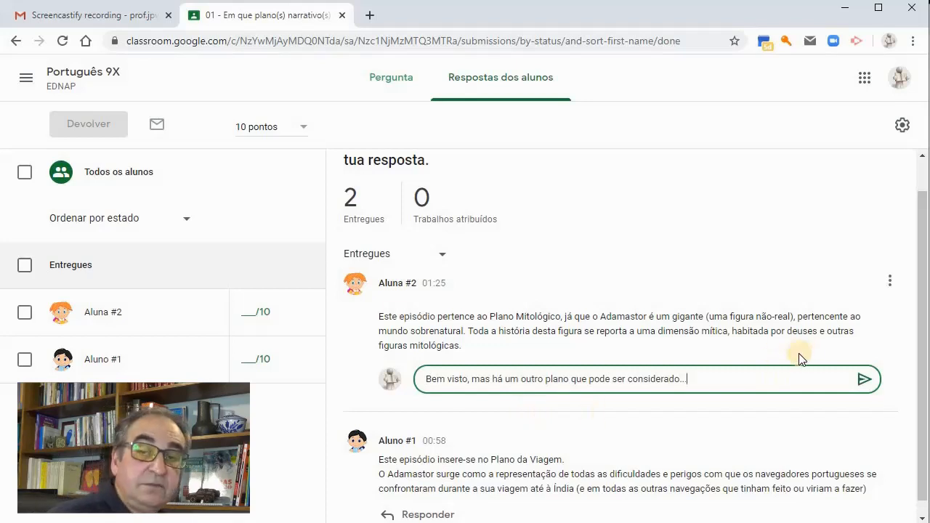
{"action": "left_click", "coordinate": [865, 380]}
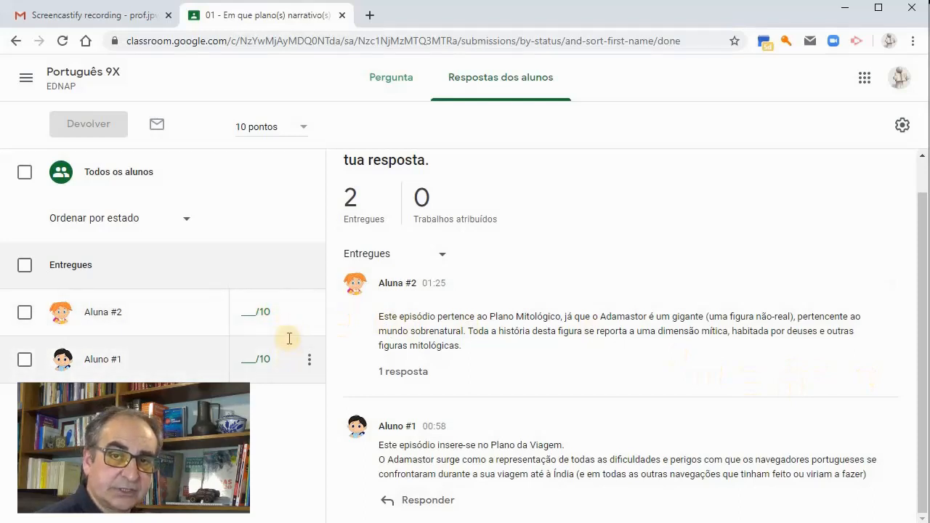
Grade Aluna #2's answer to question 01 with 5 points and return it with the private comment "Compara a tua resposta com o Aluno #1"
{"action": "left_click", "coordinate": [252, 313]}
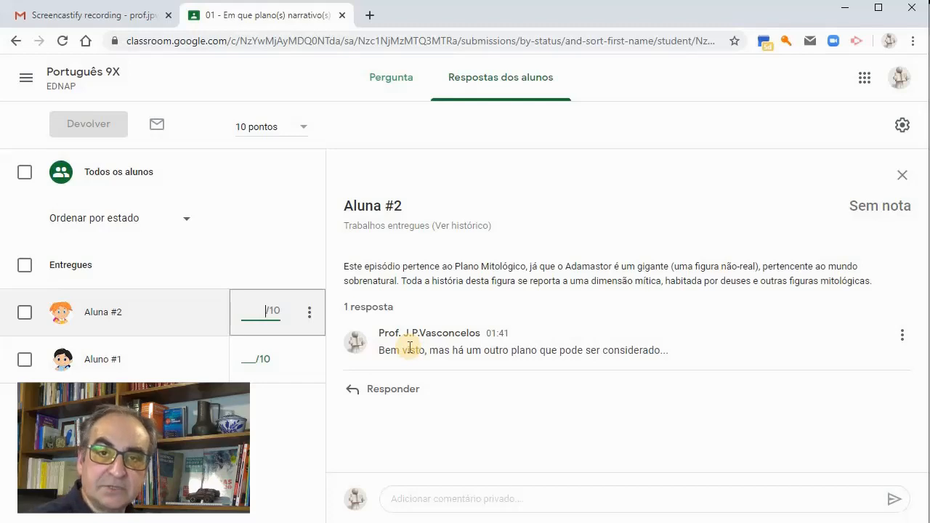
{"action": "type", "text": "5"}
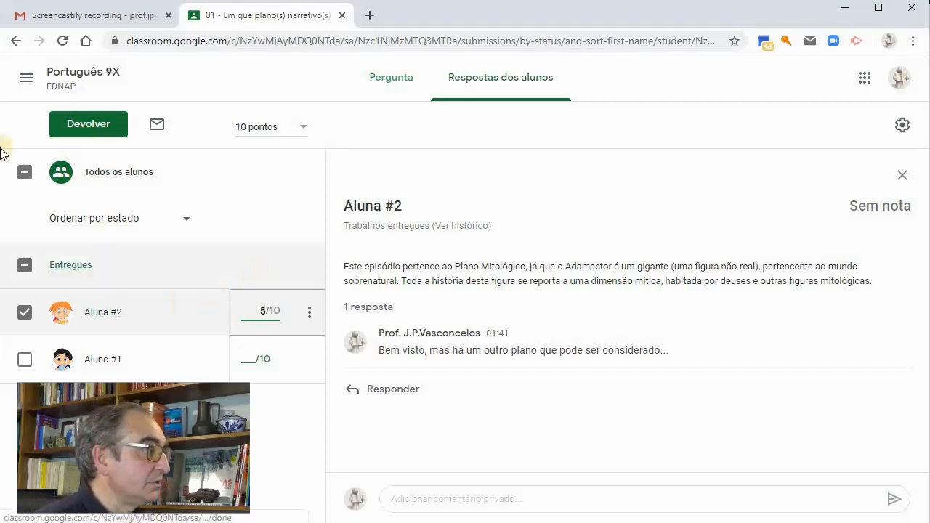
{"action": "left_click", "coordinate": [84, 127]}
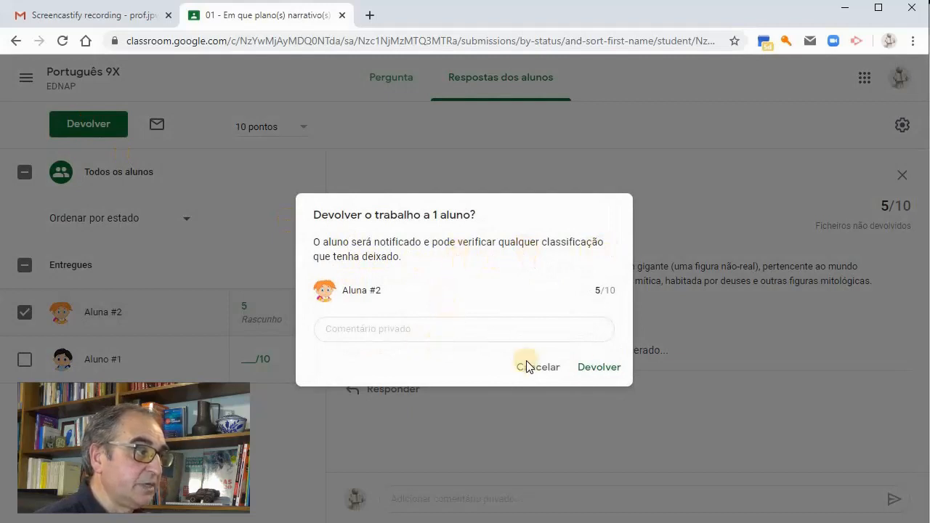
{"action": "left_click", "coordinate": [385, 328]}
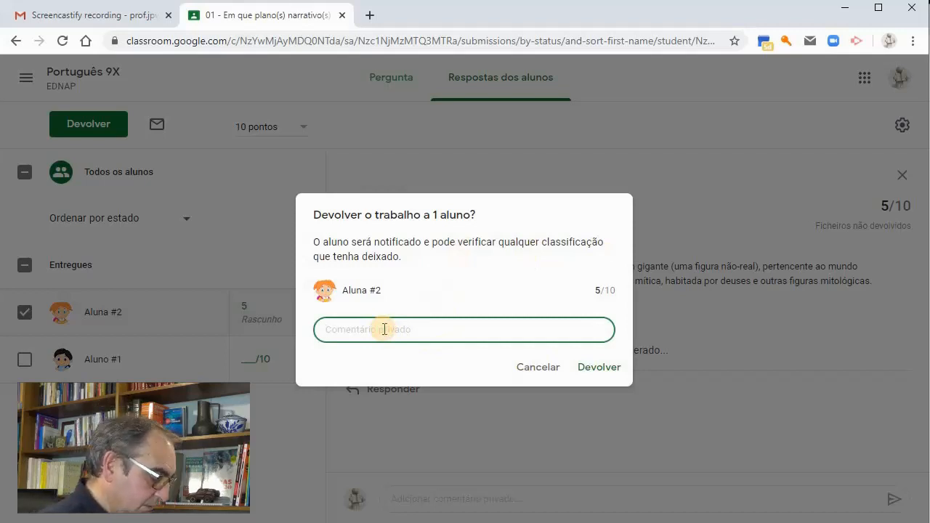
{"action": "type", "text": "Compara a tua resposta com o Aluno \"1"}
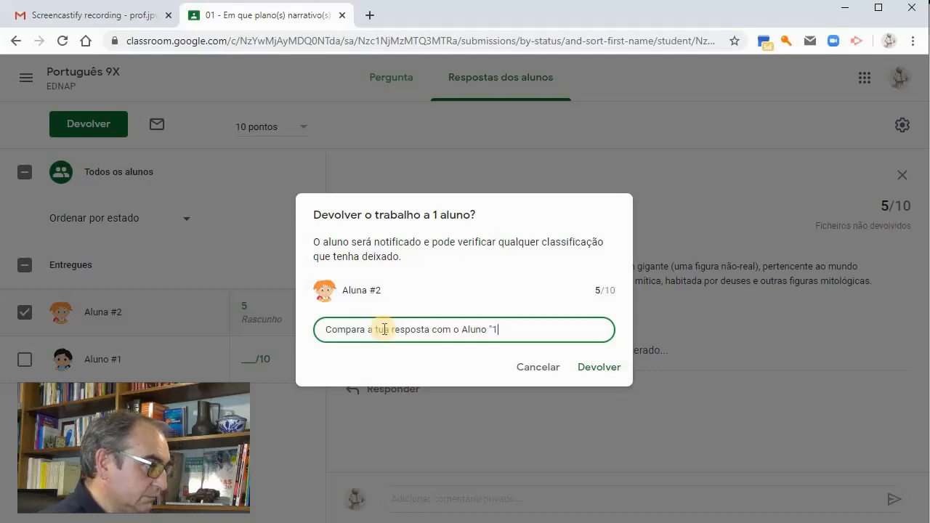
{"action": "key", "text": "BackSpace"}
{"action": "key", "text": "BackSpace"}
{"action": "type", "text": "#1"}
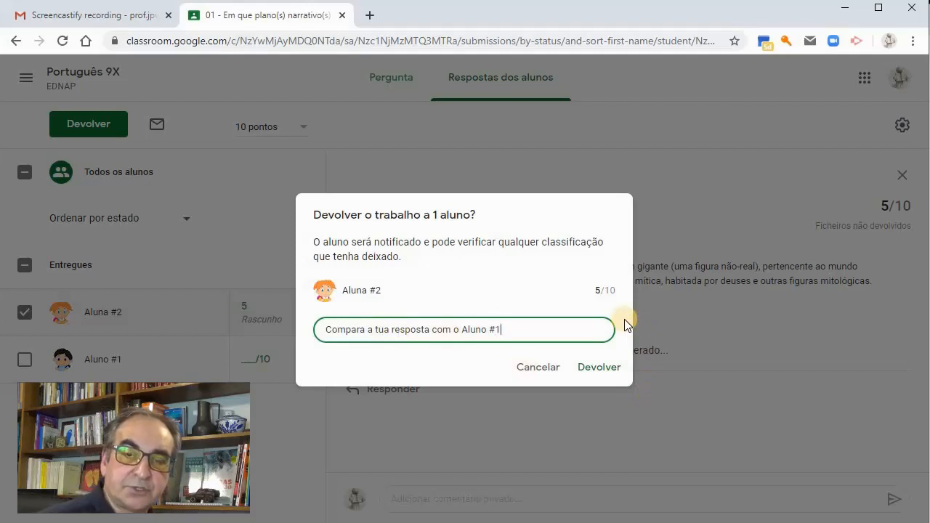
{"action": "left_click", "coordinate": [598, 372]}
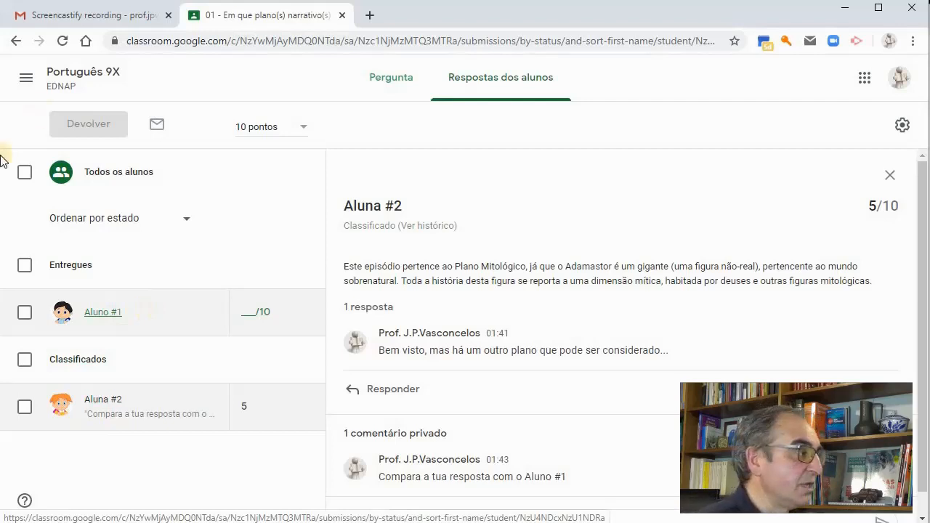
Select Aluno #1's answer to question 01 and return it without a grade or private comment
{"action": "left_click", "coordinate": [25, 314]}
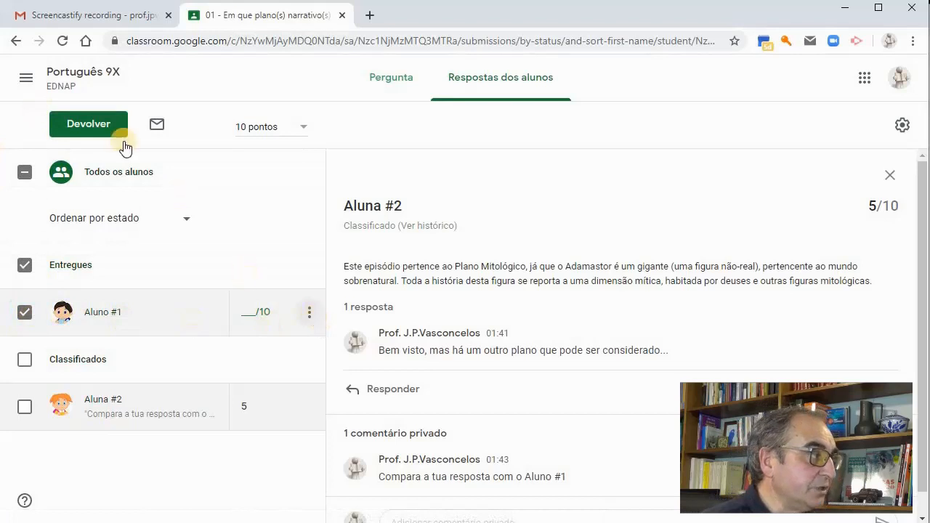
{"action": "left_click", "coordinate": [309, 313]}
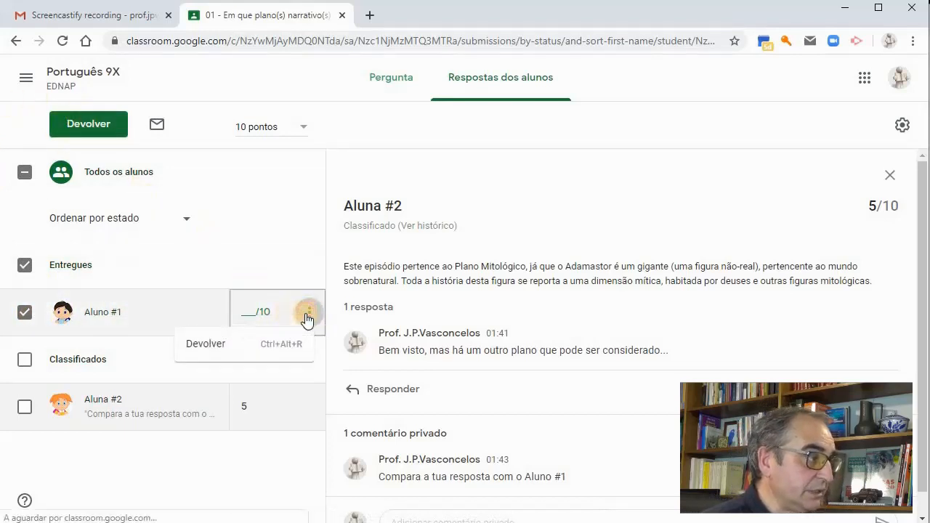
{"action": "left_click", "coordinate": [205, 350]}
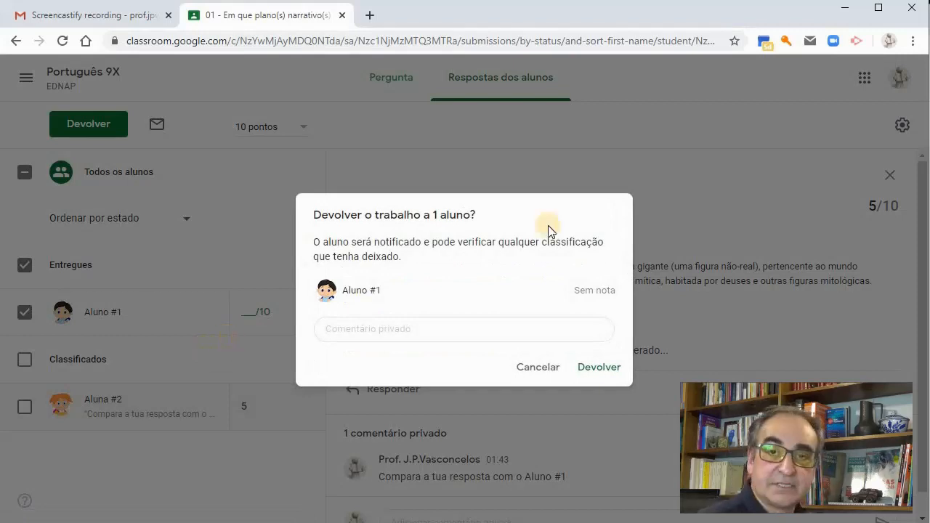
{"action": "left_click", "coordinate": [600, 370]}
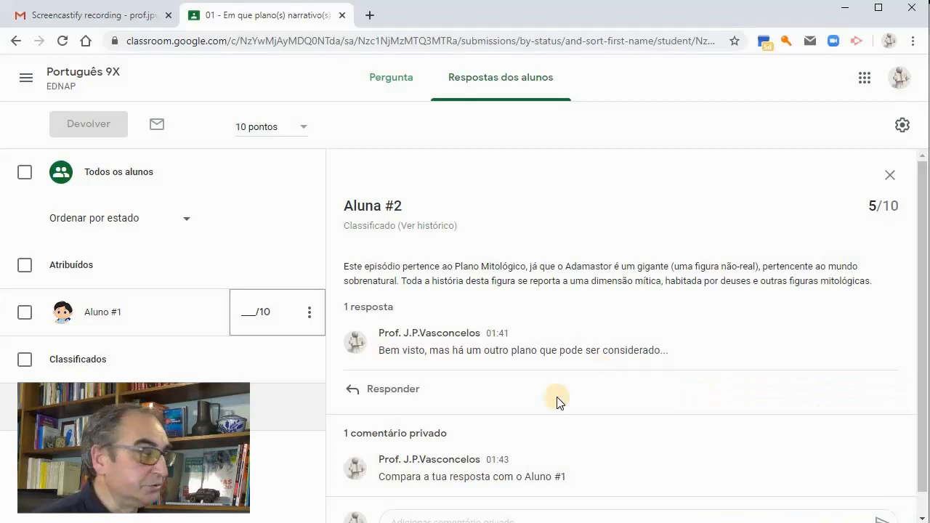
Go back to the class and view Aluno #1's individual work overview from the class's list of people
{"action": "left_click", "coordinate": [88, 74]}
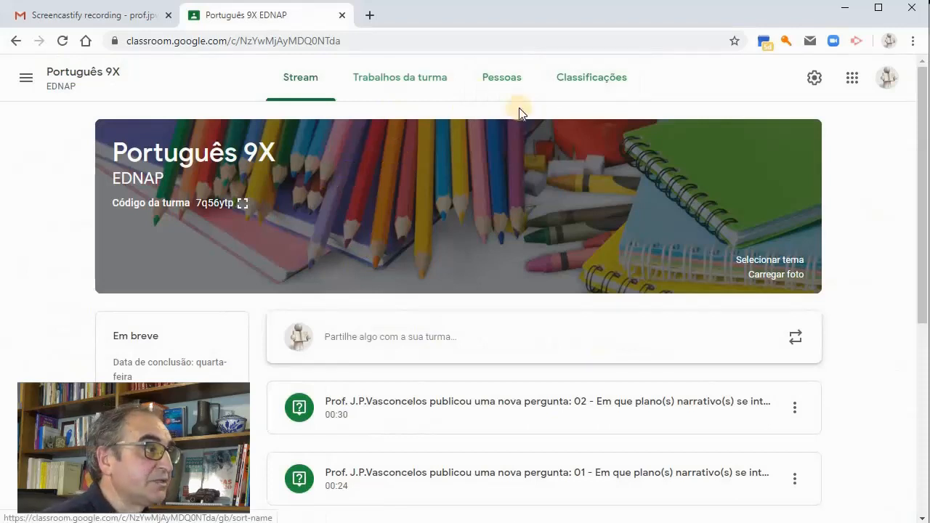
{"action": "left_click", "coordinate": [502, 87]}
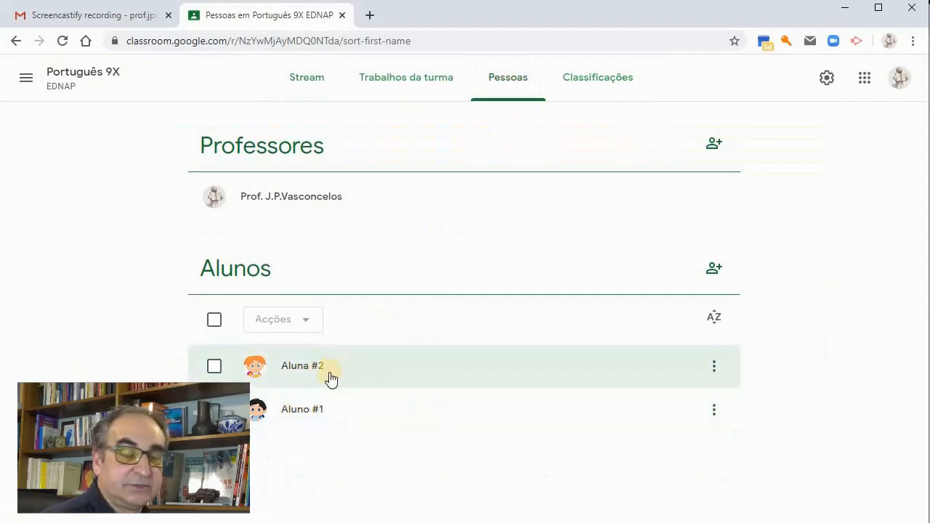
{"action": "left_click", "coordinate": [301, 413]}
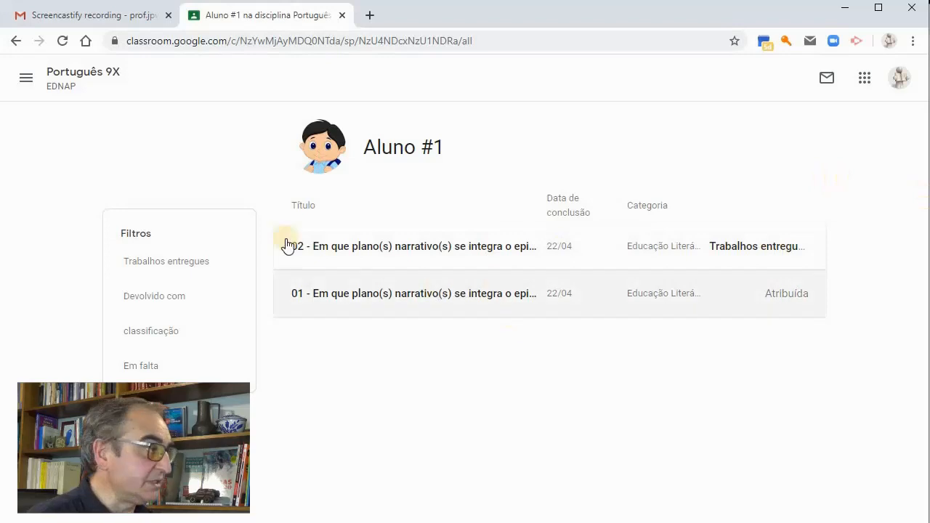
From the Semana #2 class work, open question 02 and view how the students' answers are distributed
{"action": "left_click", "coordinate": [109, 74]}
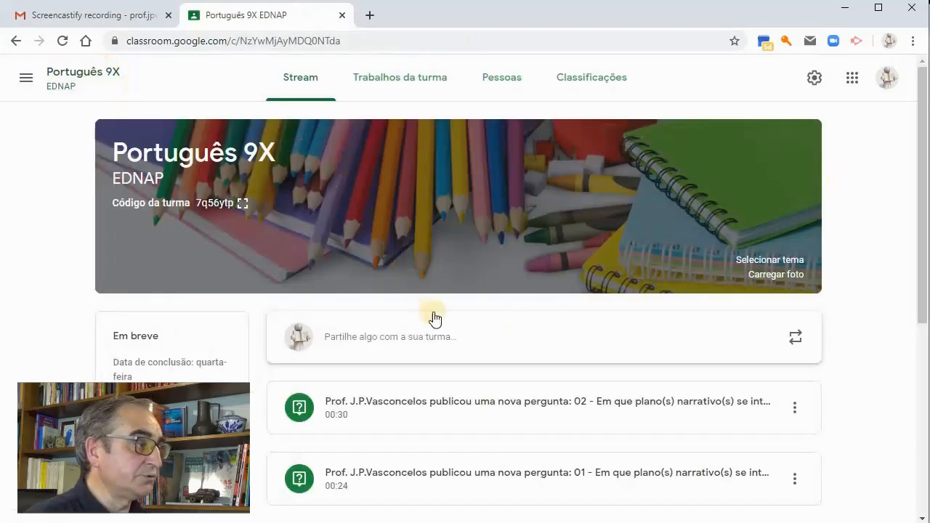
{"action": "left_click", "coordinate": [409, 83]}
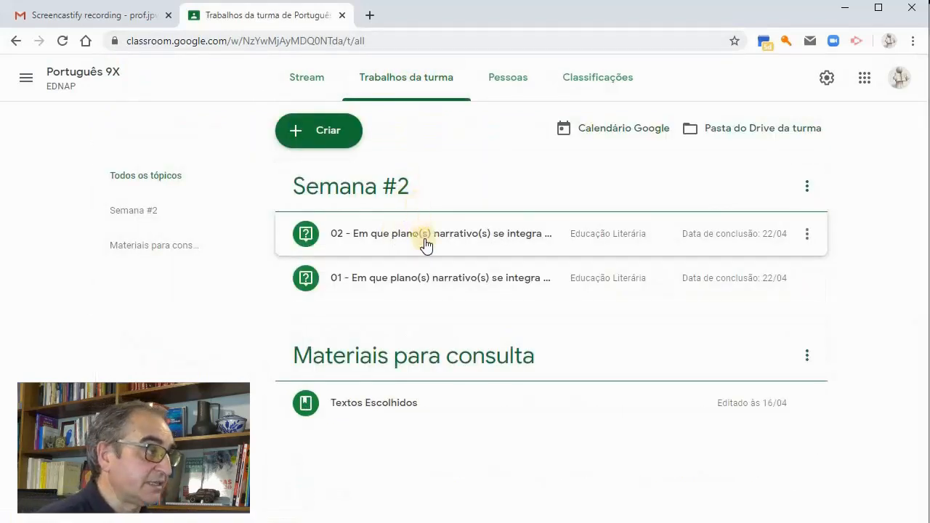
{"action": "left_click", "coordinate": [424, 244]}
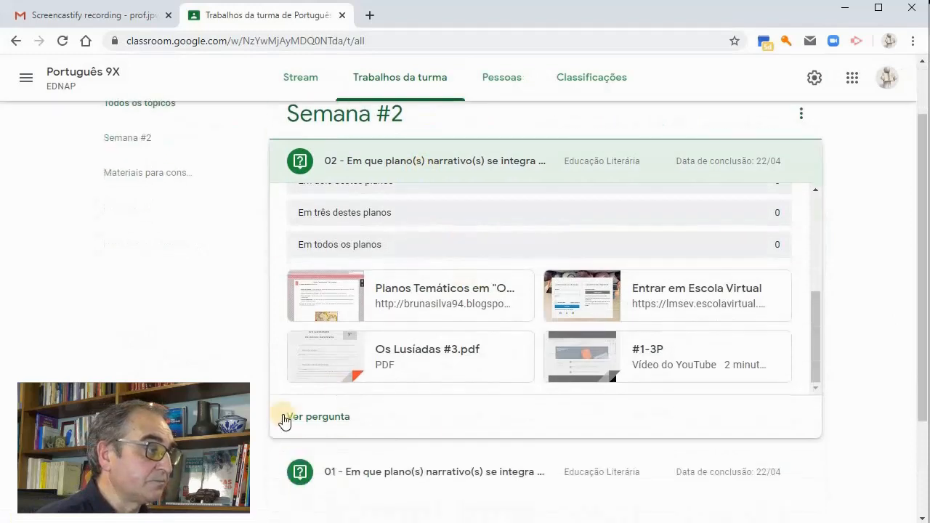
{"action": "left_click", "coordinate": [316, 420]}
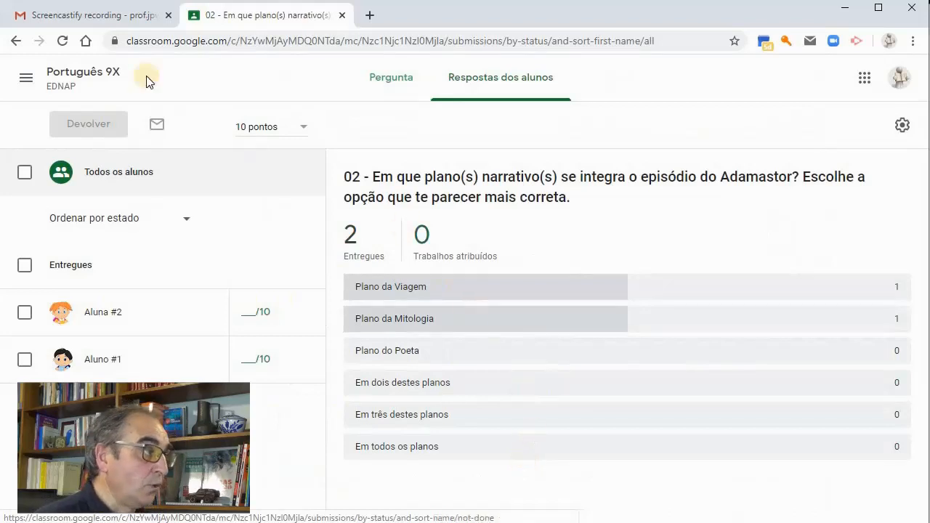
Return to the class's people and check the status of Aluno #1's assigned questions again
{"action": "left_click", "coordinate": [90, 78]}
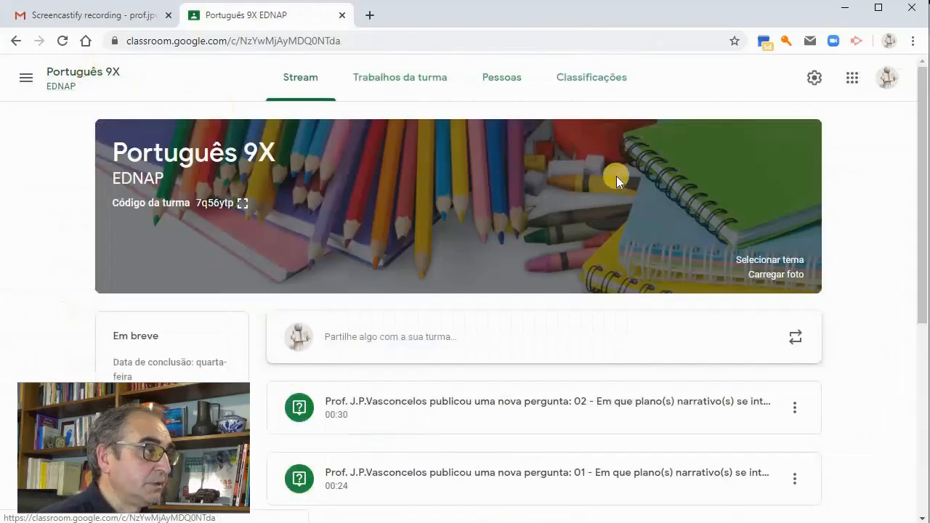
{"action": "left_click", "coordinate": [505, 86]}
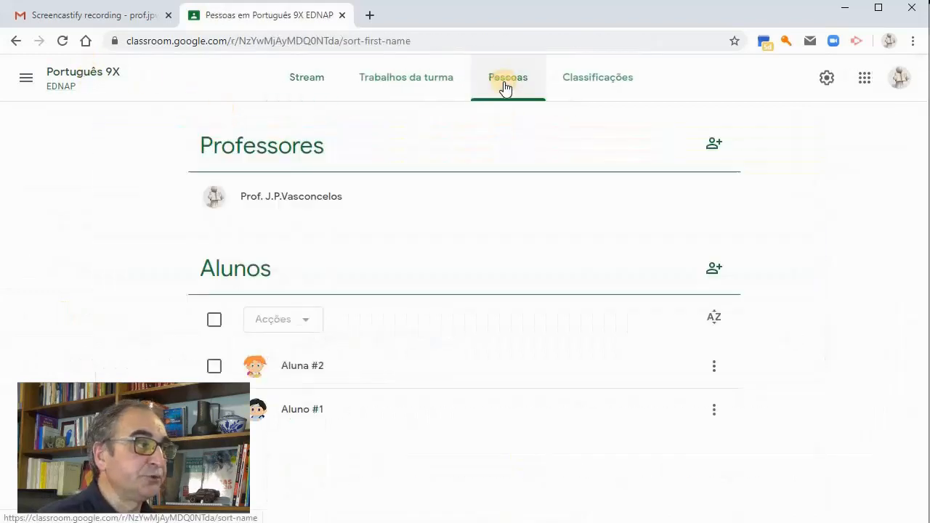
{"action": "left_click", "coordinate": [296, 417]}
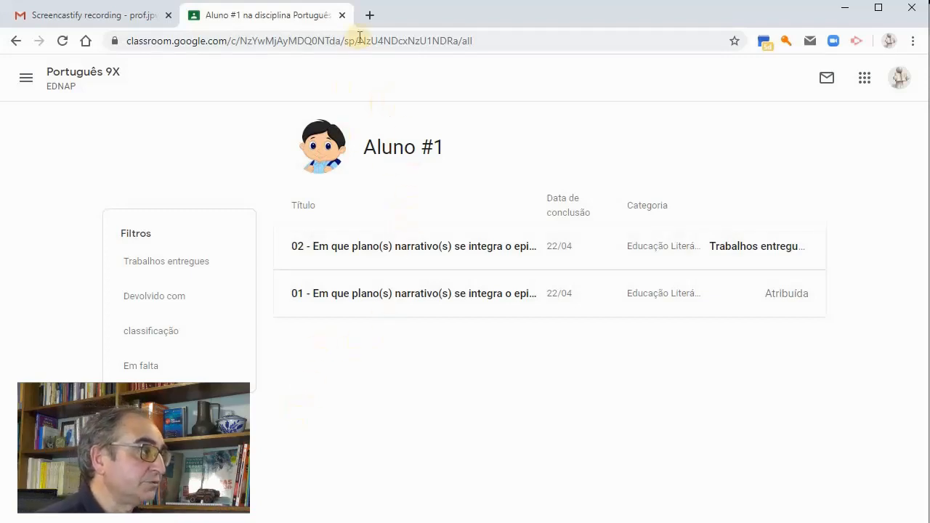
Go back to the class work, expand question 02 under Semana #2 and open its student answers
{"action": "left_click", "coordinate": [100, 75]}
{"action": "left_click", "coordinate": [412, 83]}
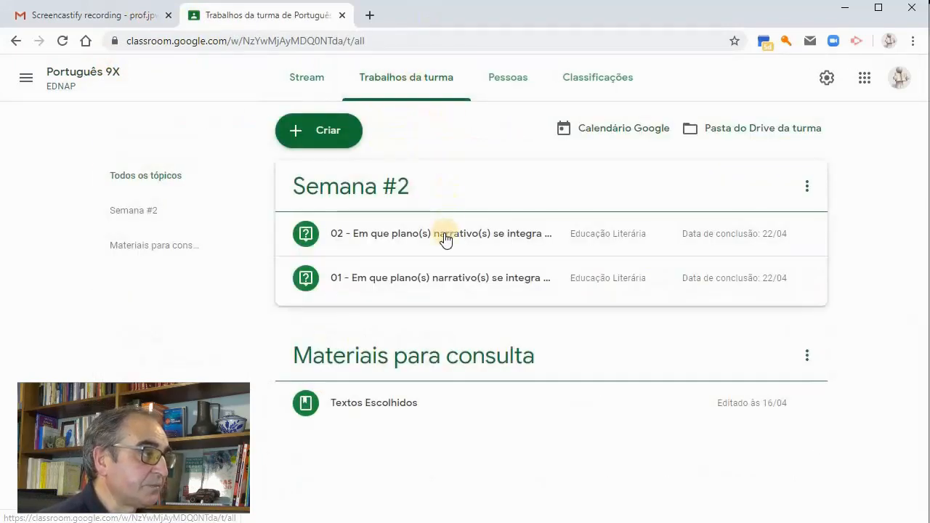
{"action": "left_click", "coordinate": [445, 236]}
{"action": "scroll", "coordinate": [445, 245], "scroll_direction": "down", "scroll_amount": 2}
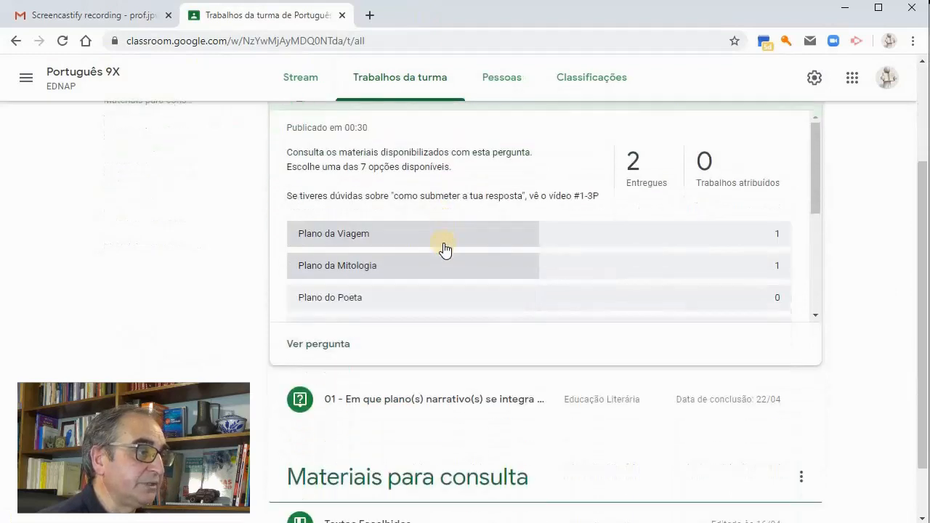
{"action": "scroll", "coordinate": [444, 250], "scroll_direction": "up", "scroll_amount": 1}
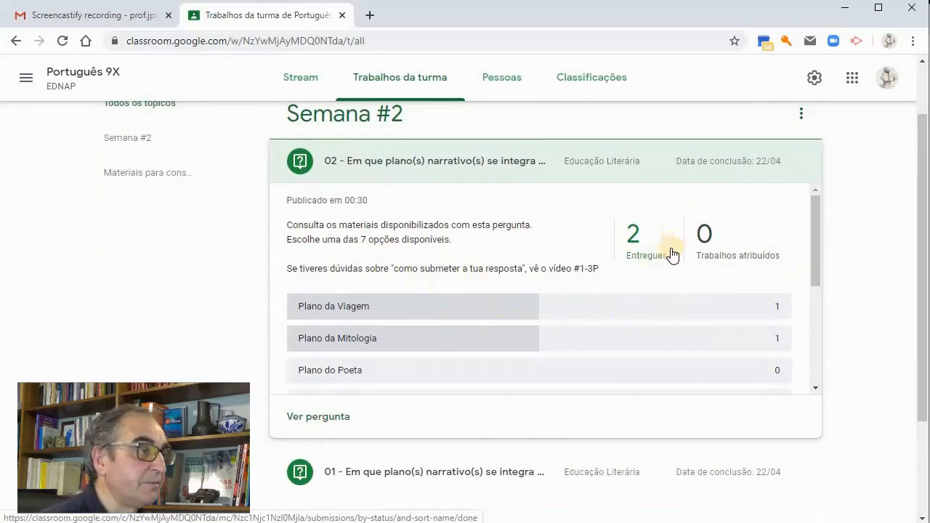
{"action": "left_click", "coordinate": [327, 417]}
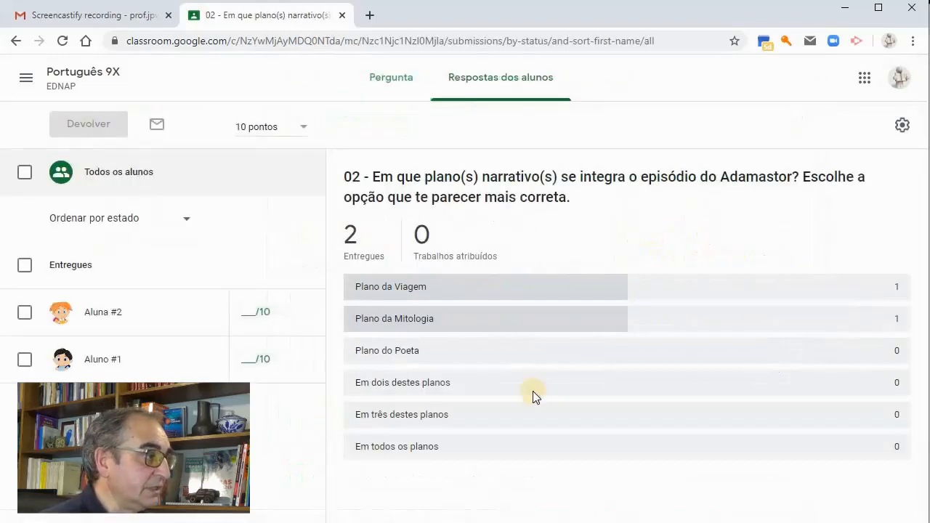
Check the option chosen in question 02 by Aluna #2 and by Aluno #1, and go back to the overview of all students
{"action": "left_click", "coordinate": [172, 313]}
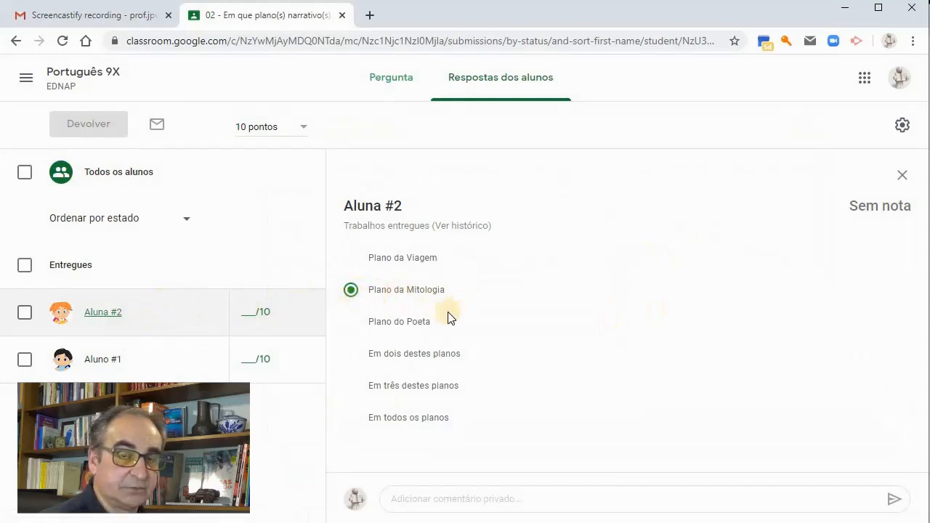
{"action": "left_click", "coordinate": [149, 358]}
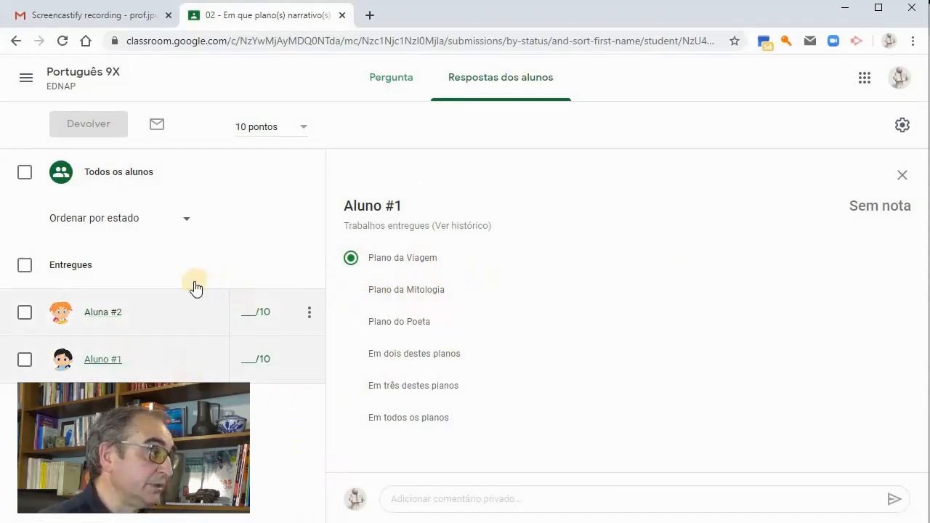
{"action": "left_click", "coordinate": [122, 165]}
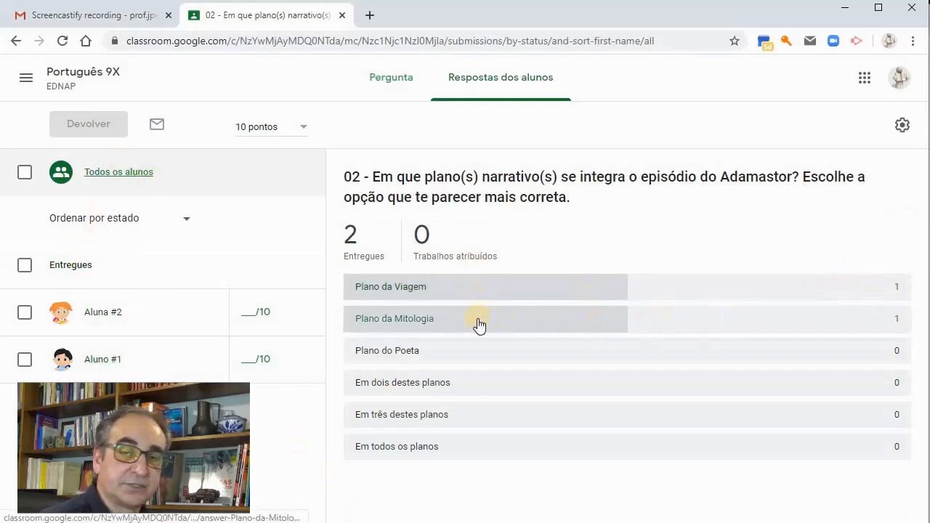
Grade Aluna #2's and Aluno #1's answers to question 02 with 5 points each and return both without a private comment
{"action": "left_click", "coordinate": [258, 313]}
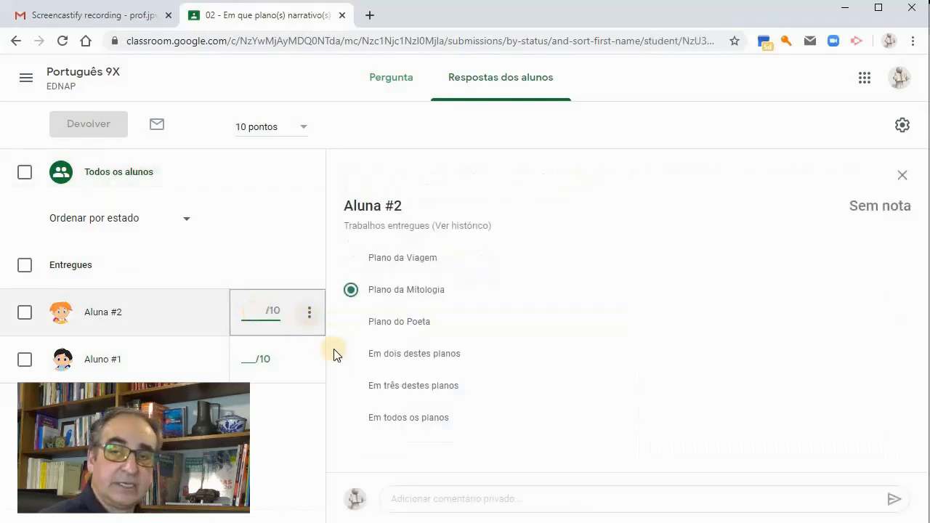
{"action": "type", "text": "5"}
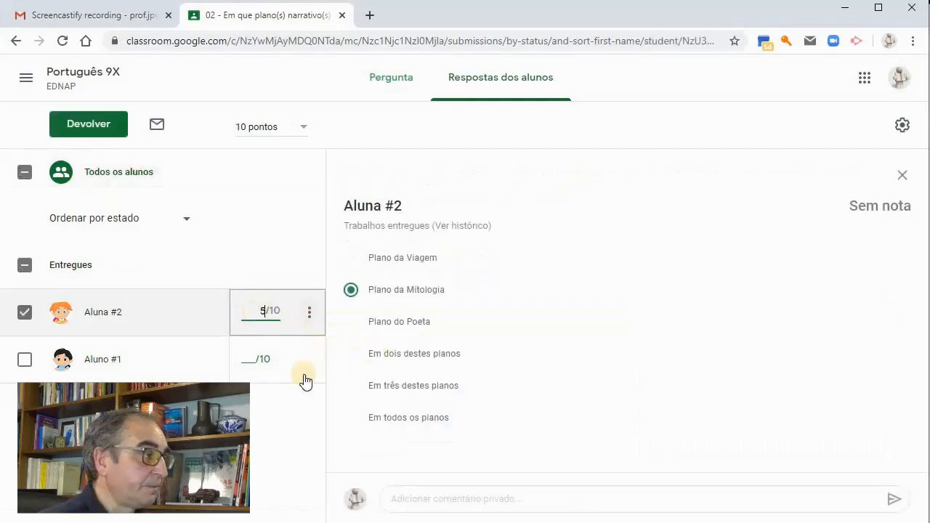
{"action": "left_click", "coordinate": [254, 360]}
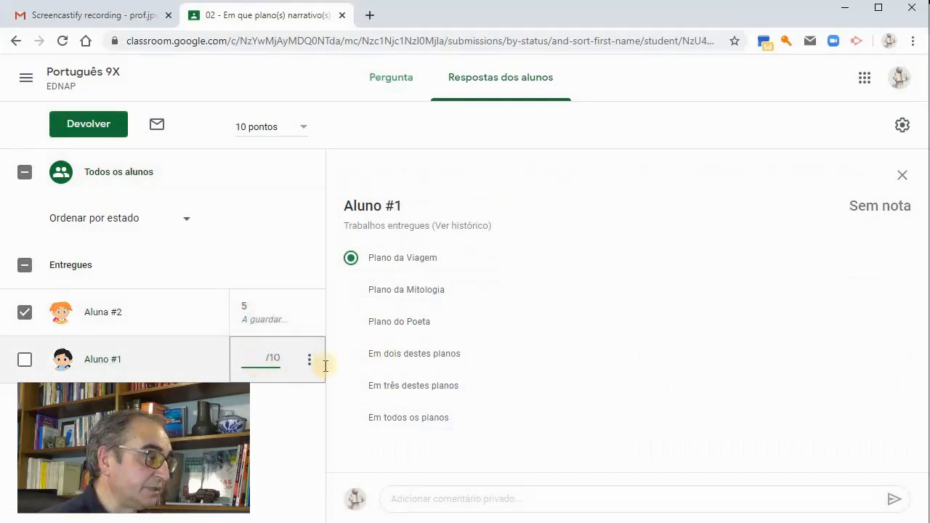
{"action": "type", "text": "5"}
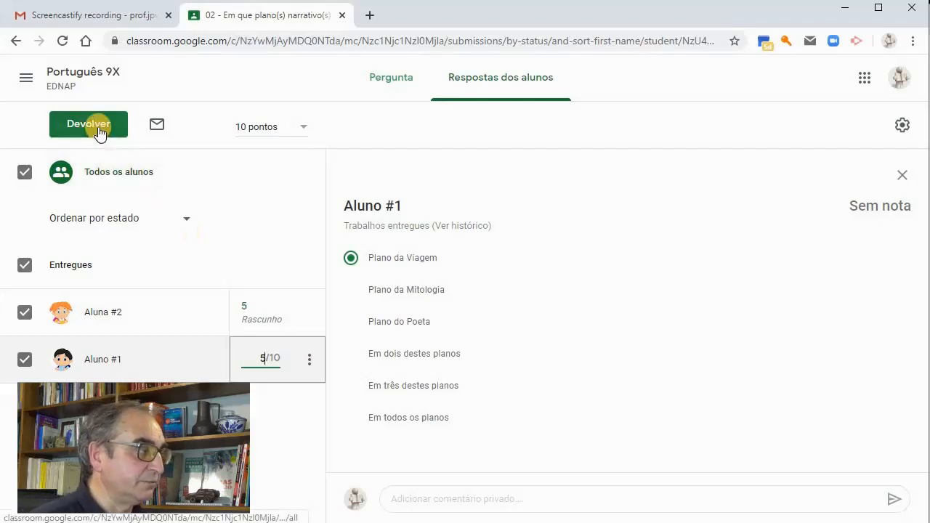
{"action": "left_click", "coordinate": [76, 127]}
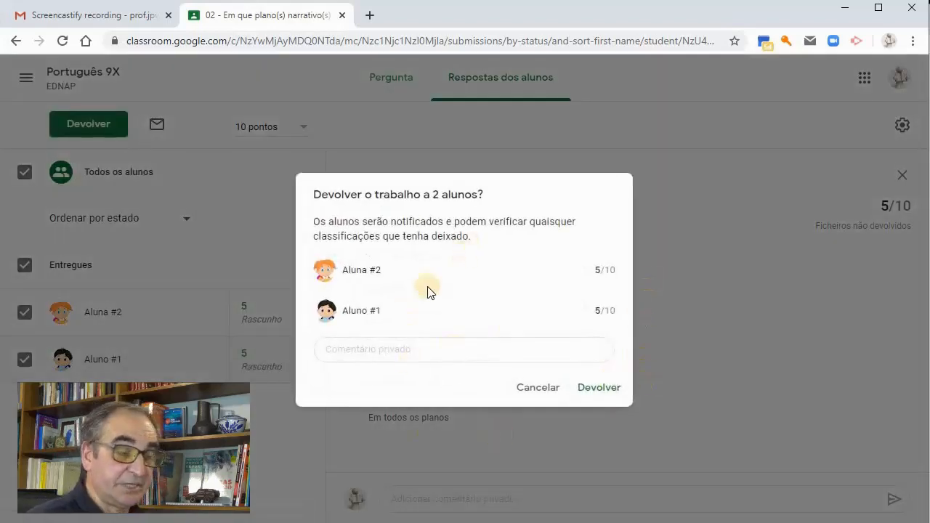
{"action": "left_click", "coordinate": [586, 389]}
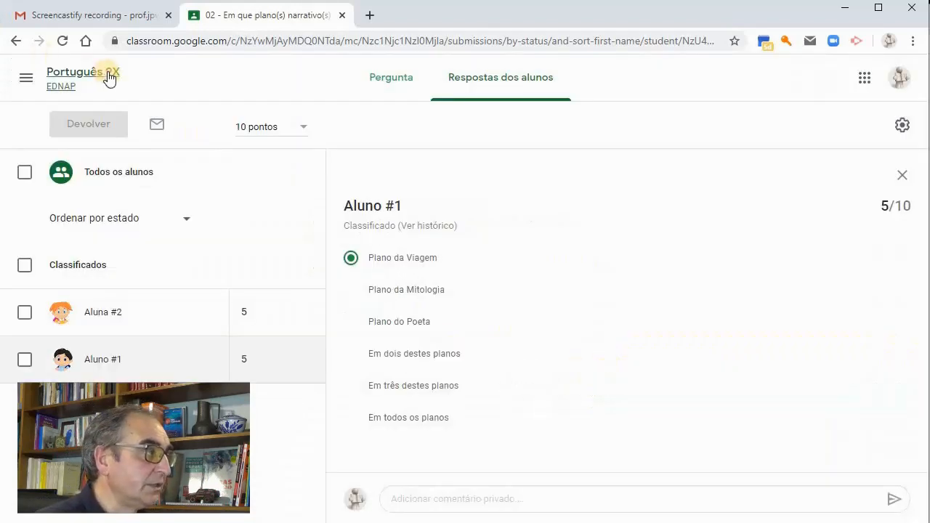
Return to the Português 9X class work, check question 02's submission summary and collapse its details
{"action": "left_click", "coordinate": [108, 75]}
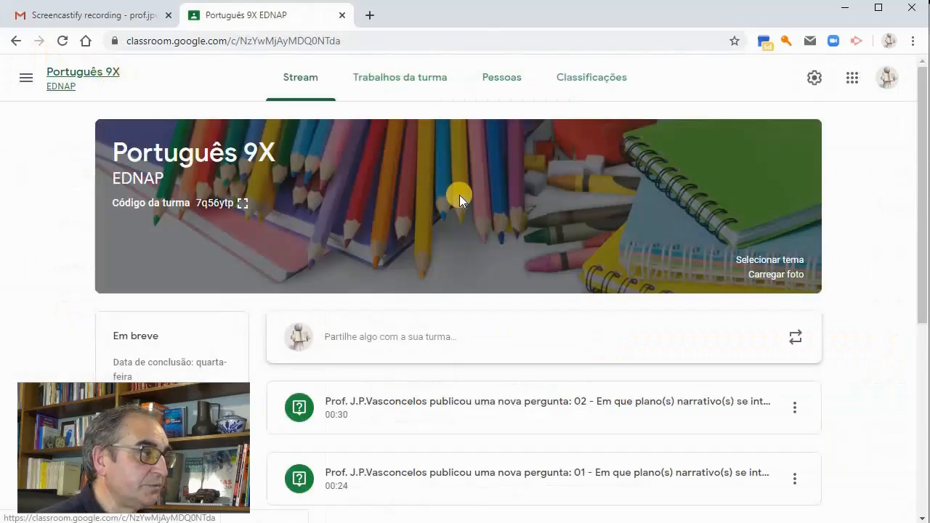
{"action": "left_click", "coordinate": [411, 86]}
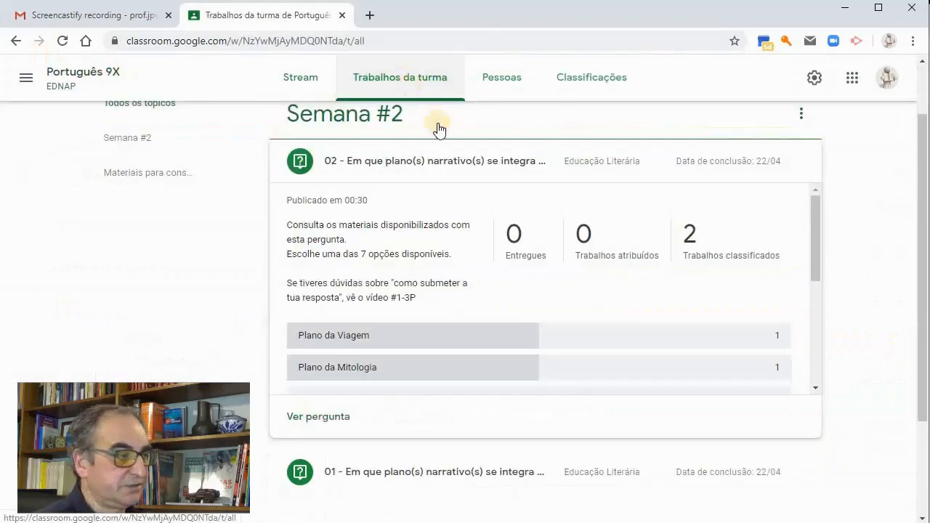
{"action": "left_click", "coordinate": [415, 163]}
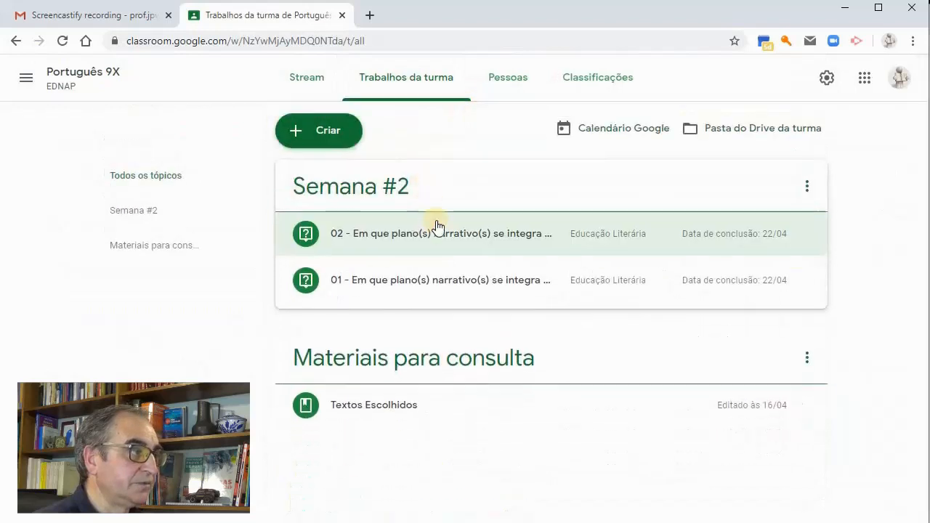